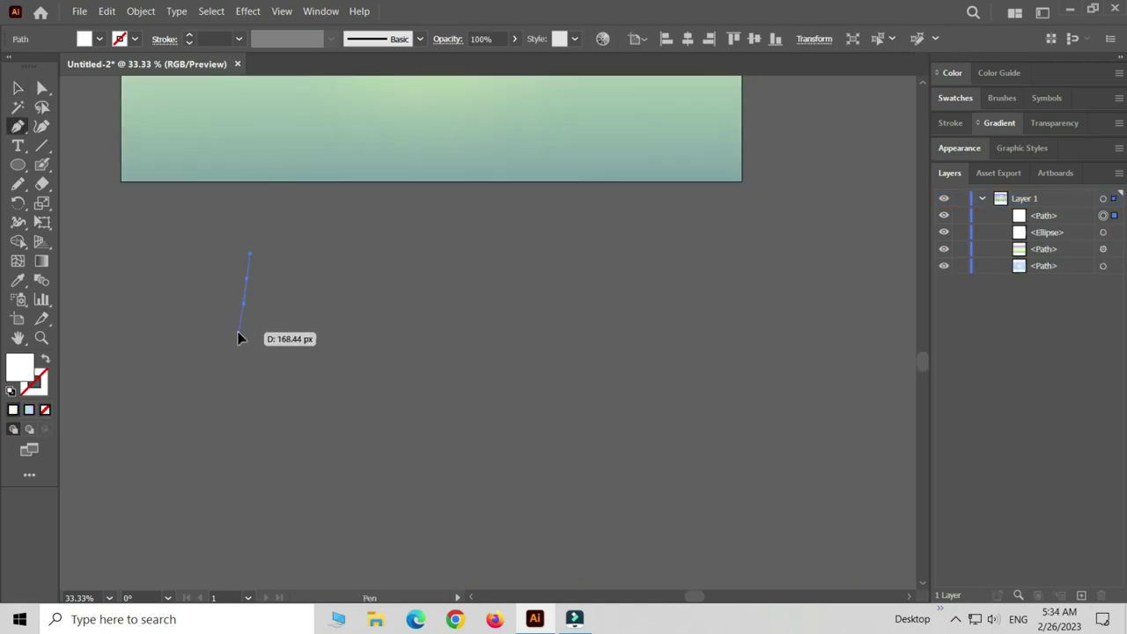
Draw a closed zigzag pine tree outline with the Pen tool, widening to a broad base
click(238, 340)
click(236, 356)
click(231, 382)
click(225, 409)
click(237, 428)
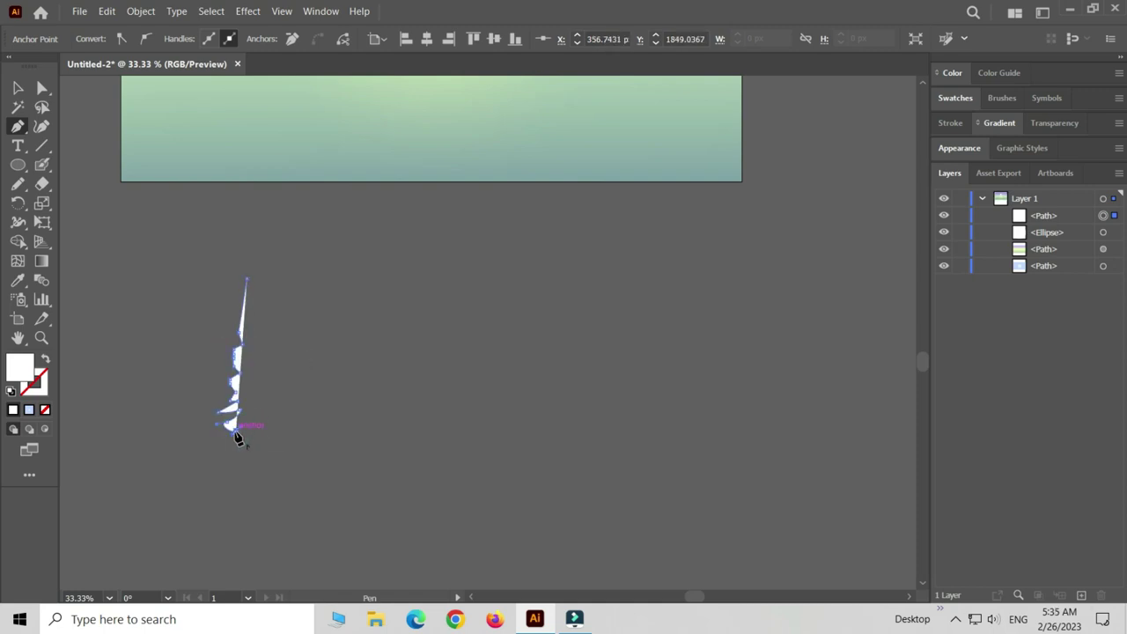
click(211, 500)
click(306, 507)
click(267, 402)
click(257, 394)
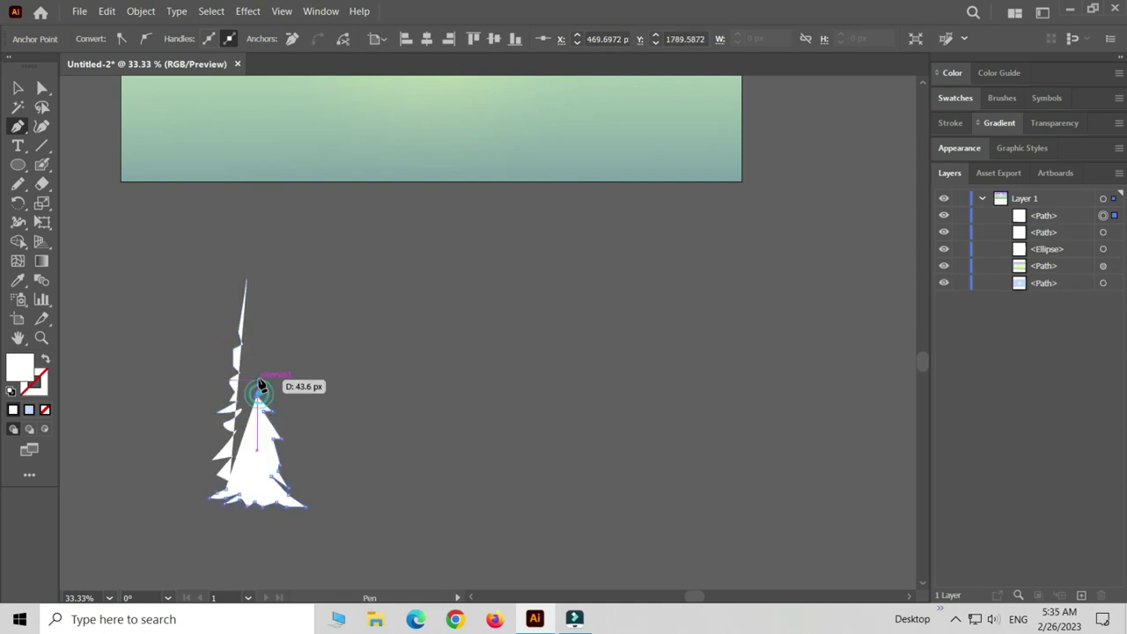
click(258, 377)
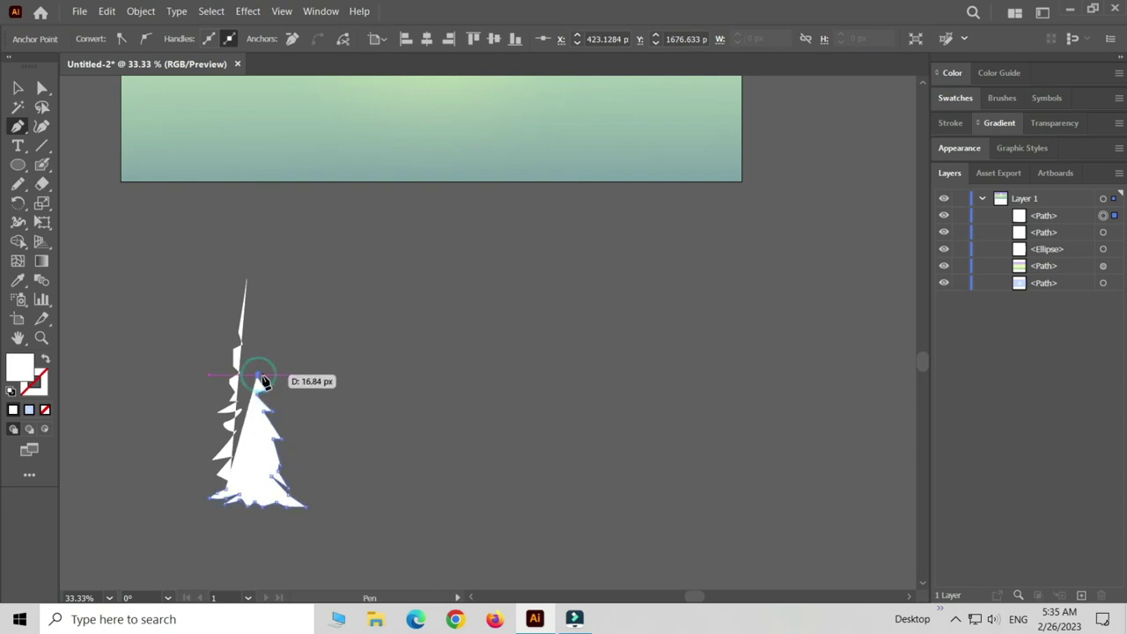
click(252, 352)
Add a tall, narrow rectangle trunk below the tree's base
key(m)
scroll(247, 387, down, 2)
drag(247, 423, 256, 523)
Give the pine a gradient ending in purple 22007F and move it to the artboard's left side
click(1023, 413)
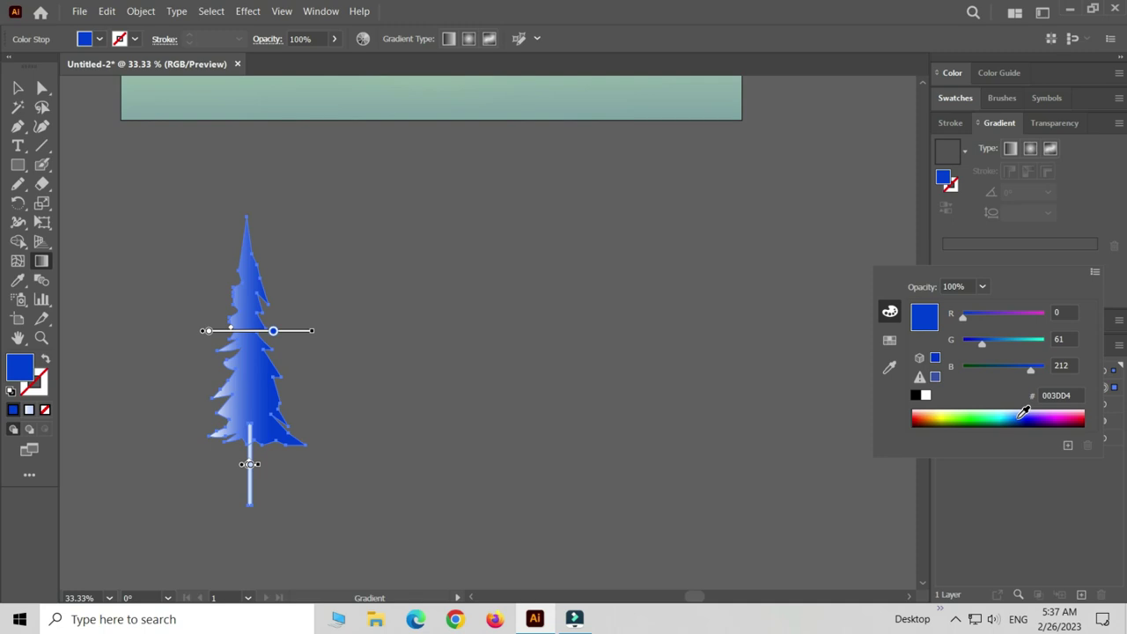
drag(1024, 414, 1040, 415)
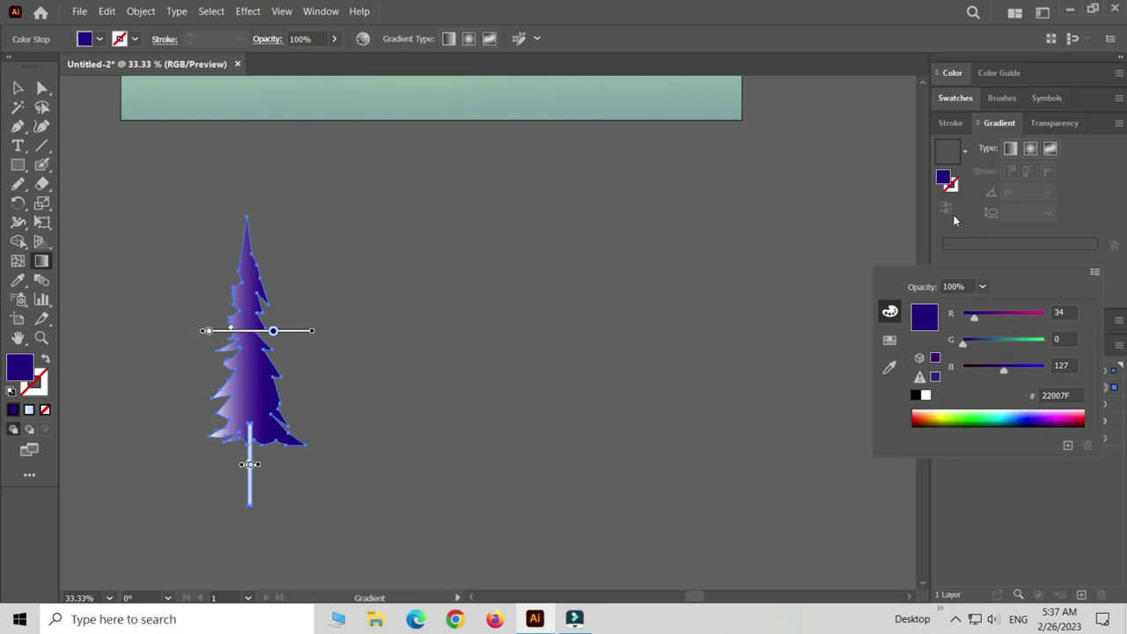
key(v)
mouse_move(261, 436)
mouse_down()
mouse_move(224, 555)
mouse_move(173, 218)
mouse_move(157, 224)
mouse_move(186, 255)
mouse_move(197, 245)
mouse_up()
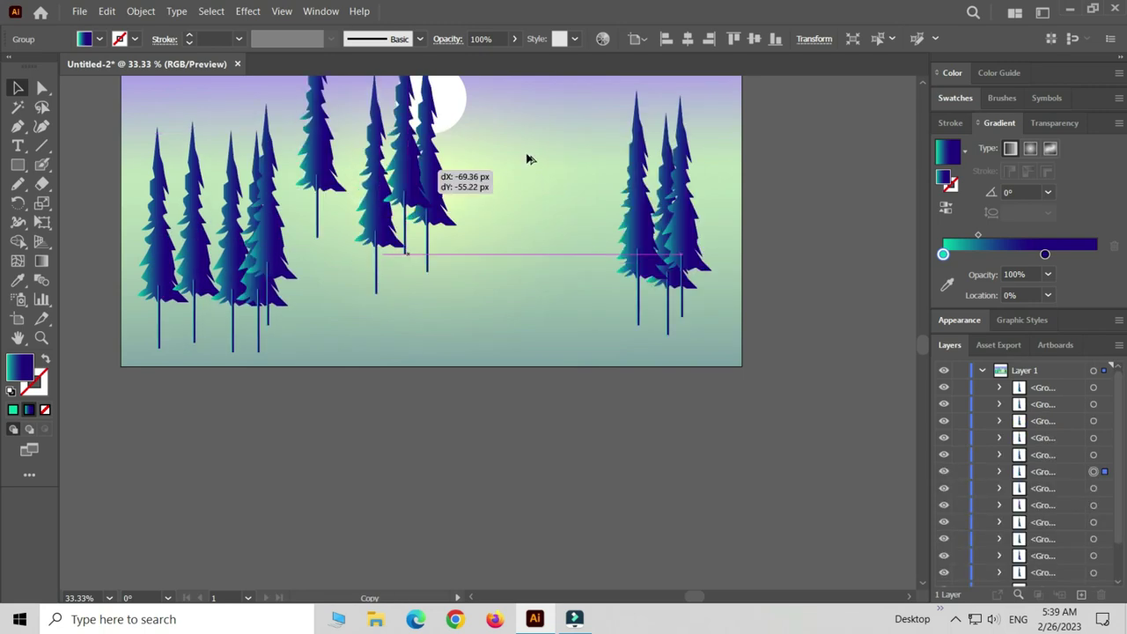
Duplicate the pine onto both sides, shrinking copies that recede toward the middle
drag(528, 159, 616, 145)
mouse_move(431, 181)
mouse_down()
mouse_move(680, 123)
mouse_move(666, 116)
mouse_up()
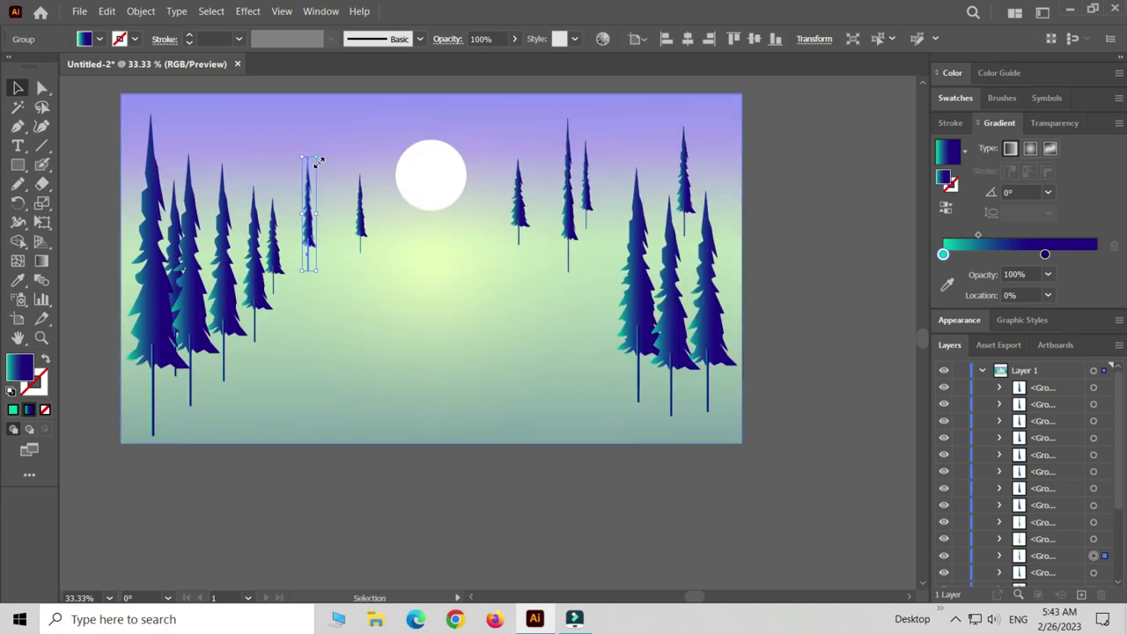
mouse_move(318, 161)
mouse_down()
mouse_move(310, 195)
mouse_move(360, 174)
mouse_move(366, 182)
mouse_move(361, 243)
mouse_up()
key(a)
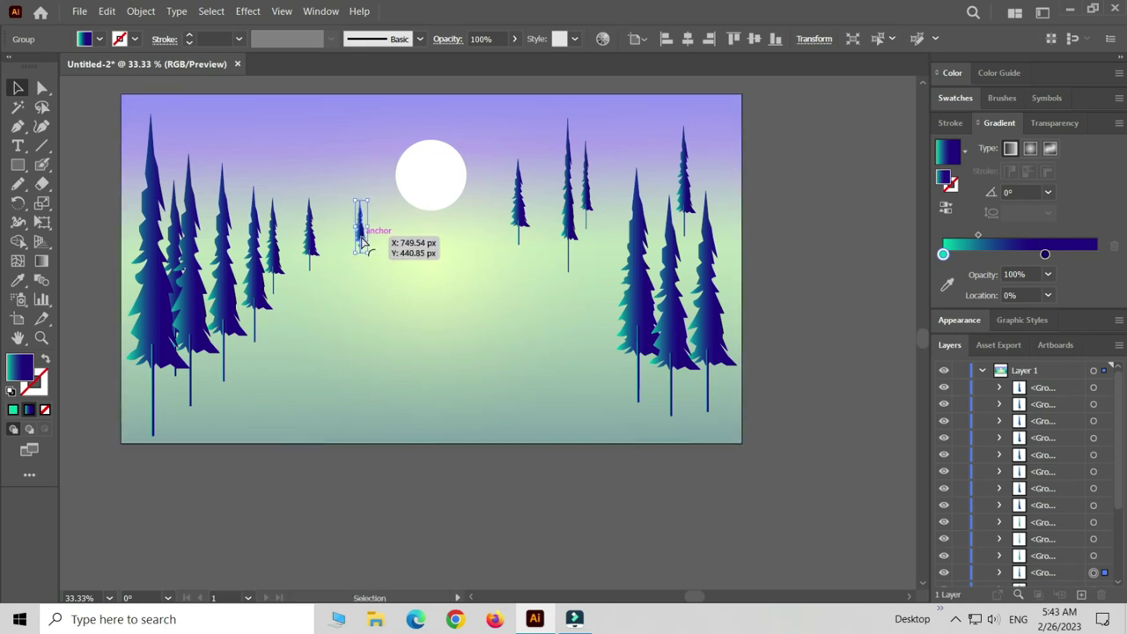
Start the road outline at the lower left, running its curved left edge up toward the middle
key(v)
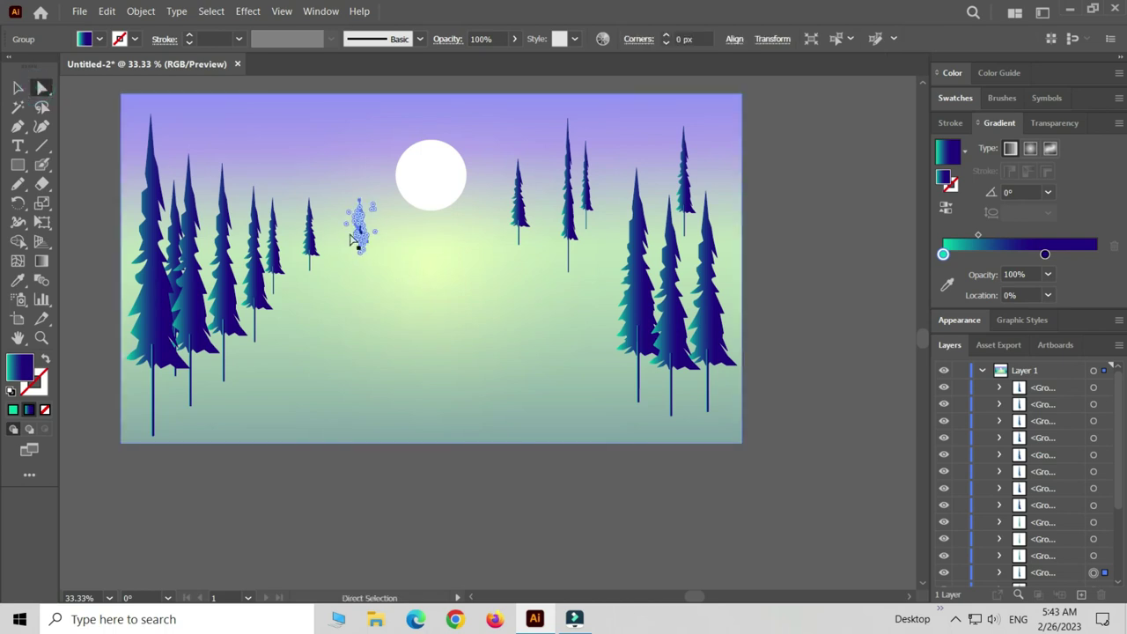
key(p)
click(179, 428)
click(278, 370)
mouse_move(293, 376)
mouse_down()
mouse_move(290, 357)
mouse_move(265, 379)
mouse_up()
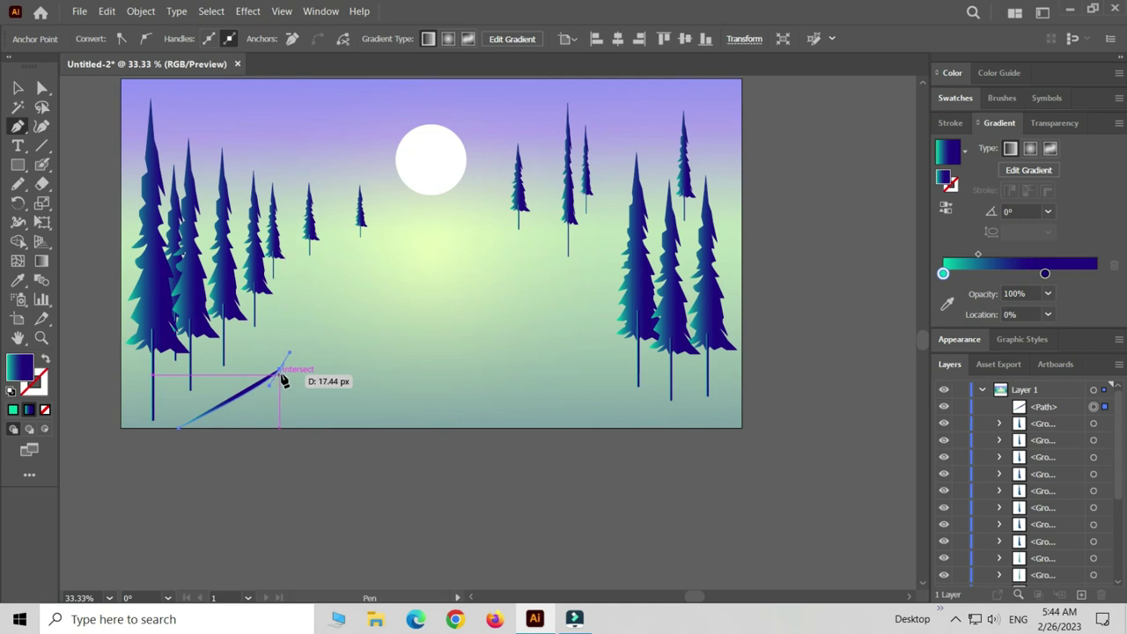
click(278, 371)
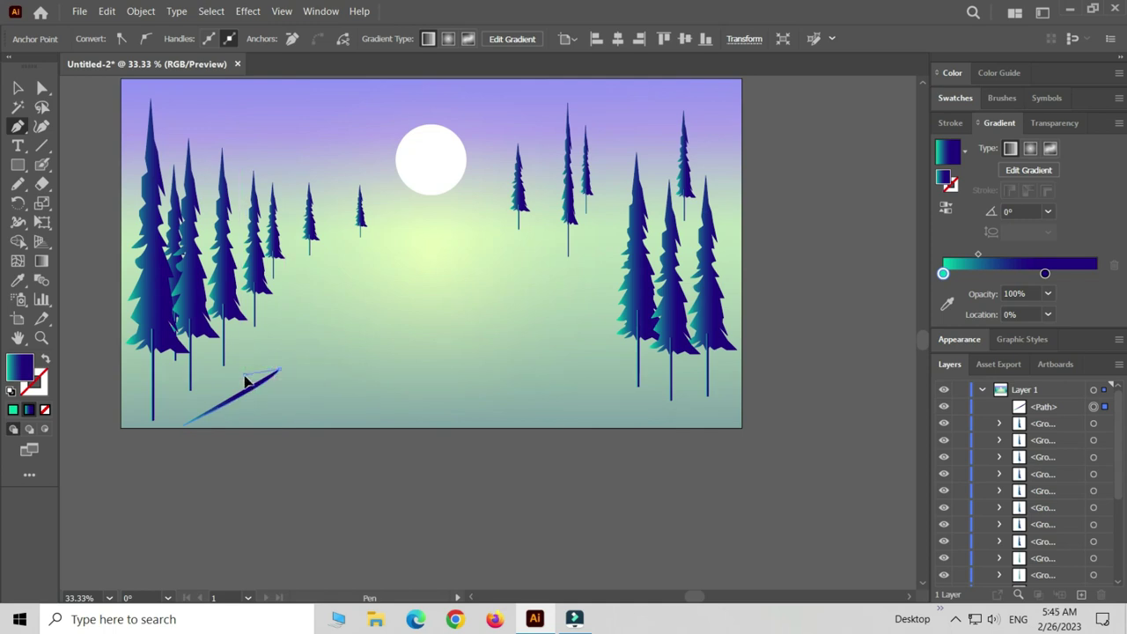
click(289, 351)
click(331, 311)
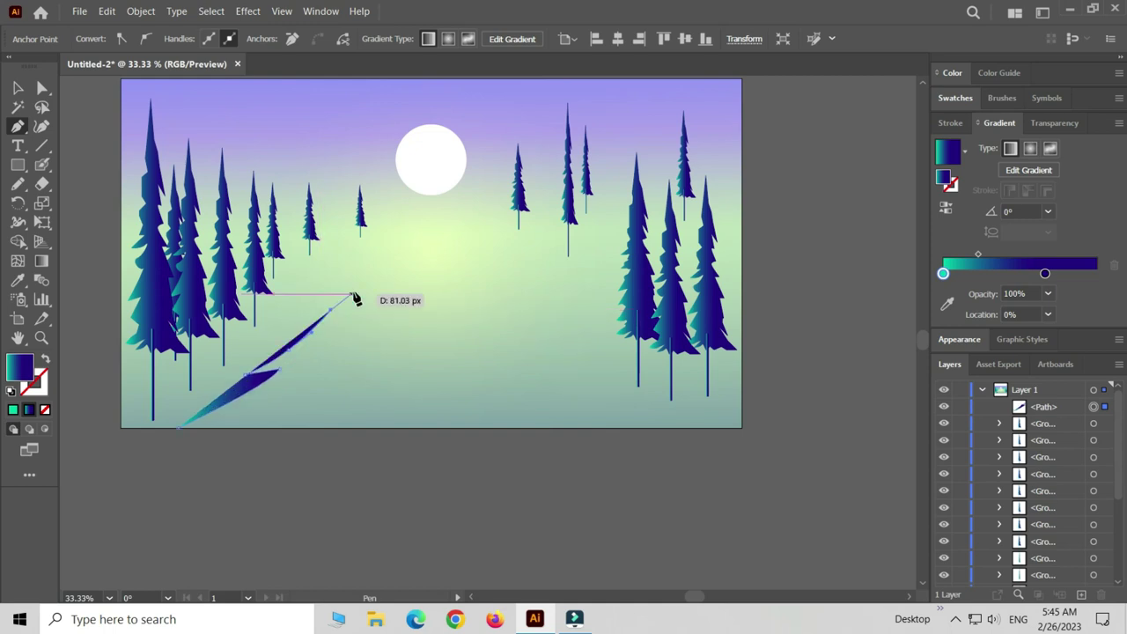
click(373, 292)
click(396, 244)
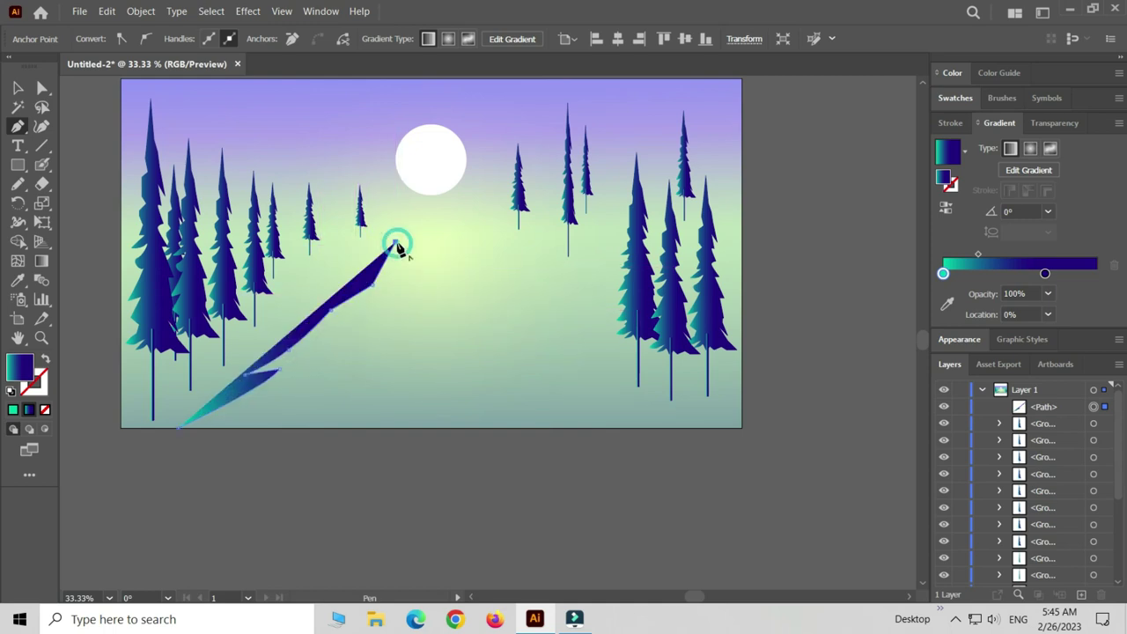
key(ctrl+z)
key(ctrl+z)
key(ctrl+z)
Curve the road's tip and right edge down past the artboard's bottom, closing at the lower left
drag(462, 246, 428, 232)
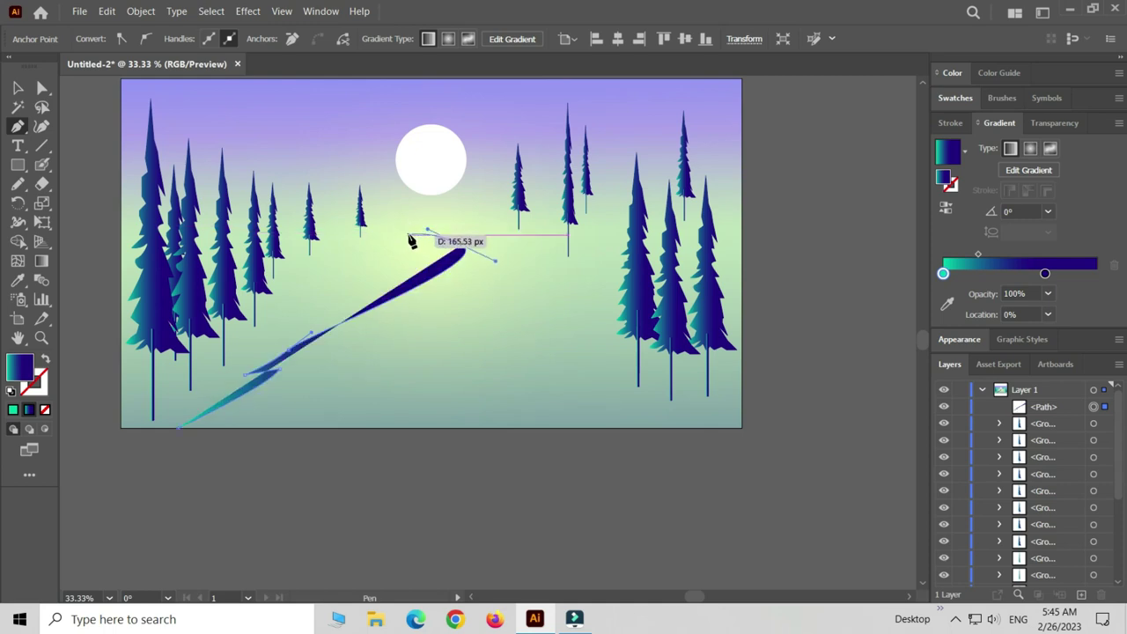
drag(406, 231, 498, 250)
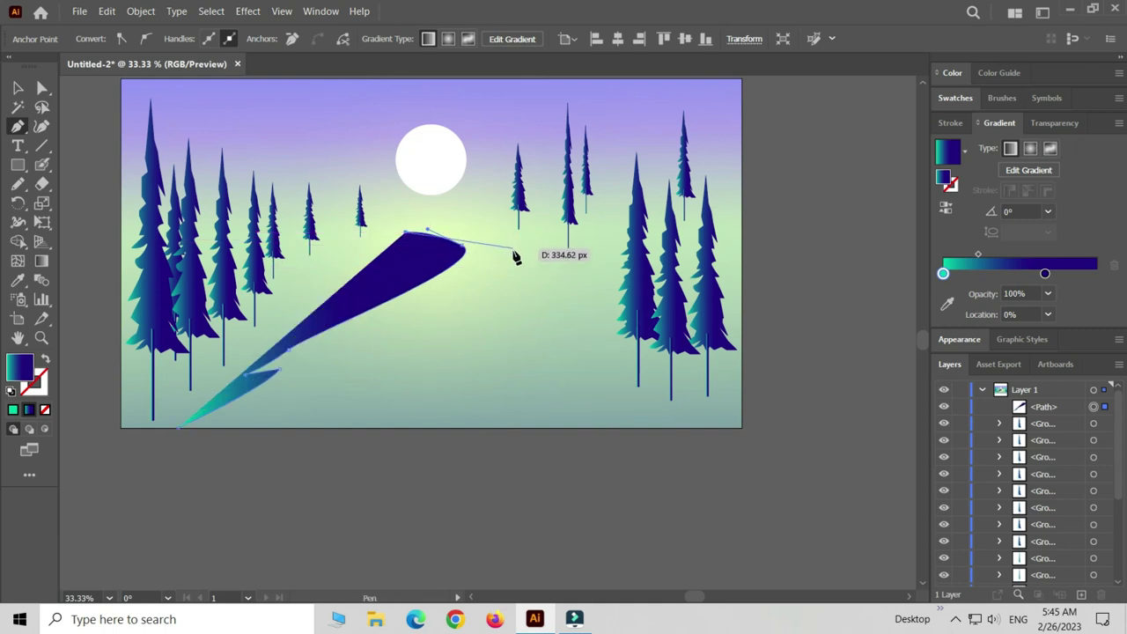
drag(553, 264, 564, 306)
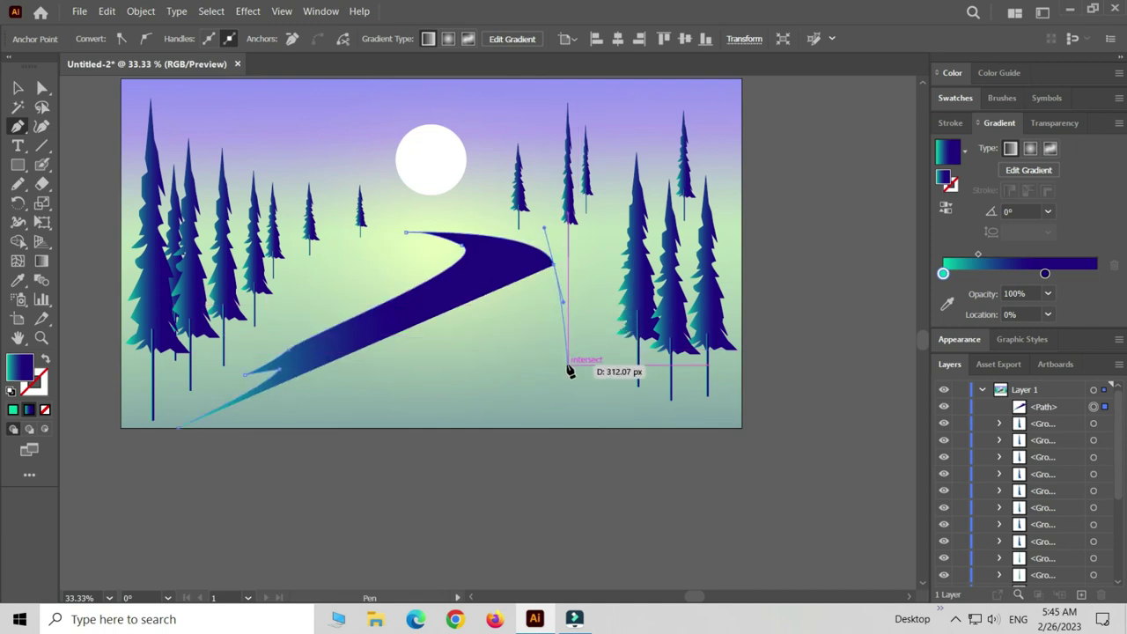
drag(589, 361, 607, 392)
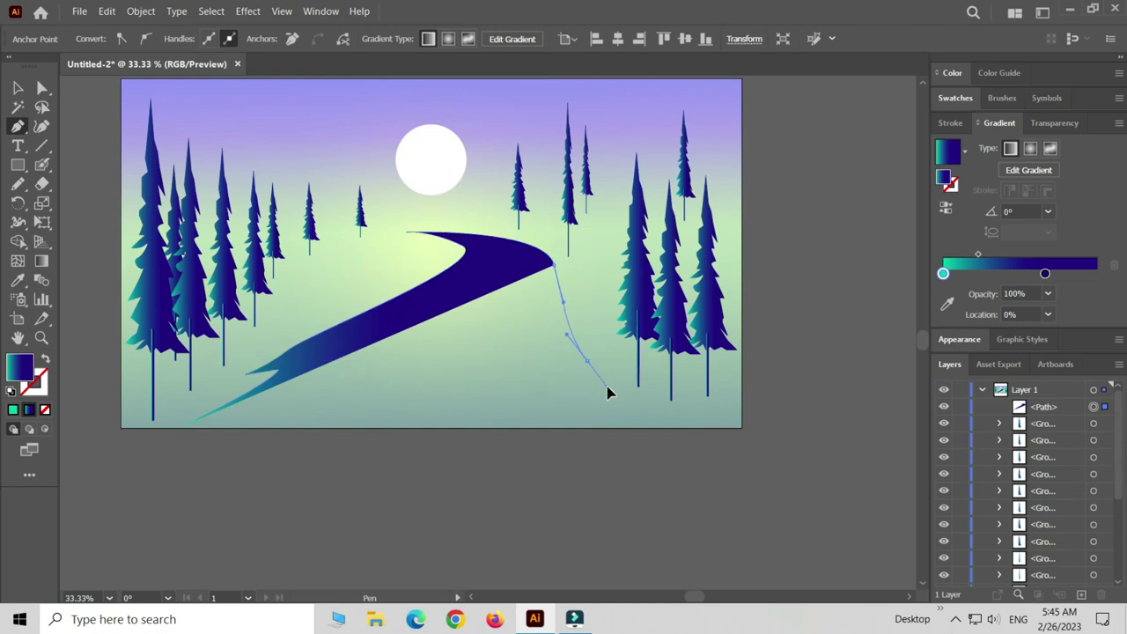
click(669, 428)
drag(669, 485, 598, 493)
drag(329, 478, 284, 478)
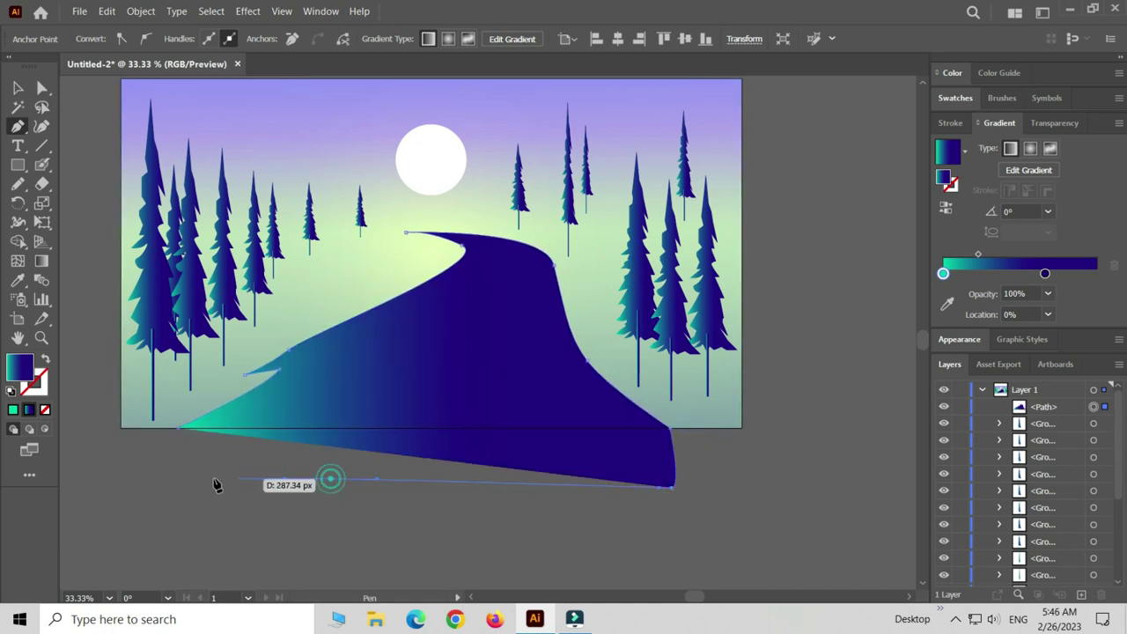
click(176, 432)
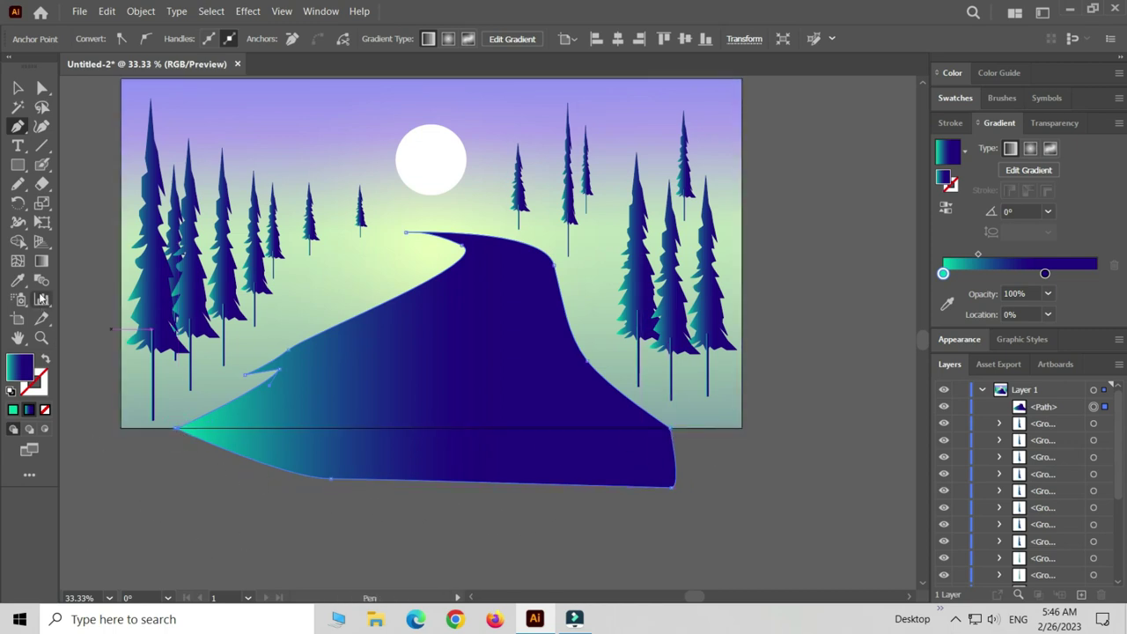
Delete the road's overhang below the artboard with Shape Builder, then try and undo a blue fill
click(16, 243)
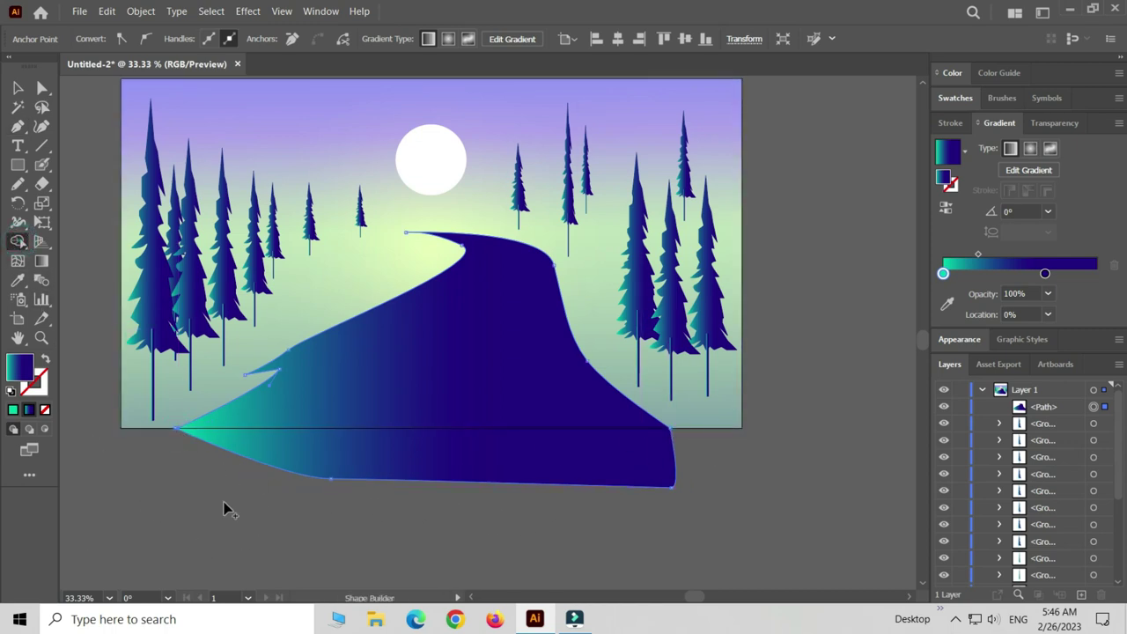
click(17, 88)
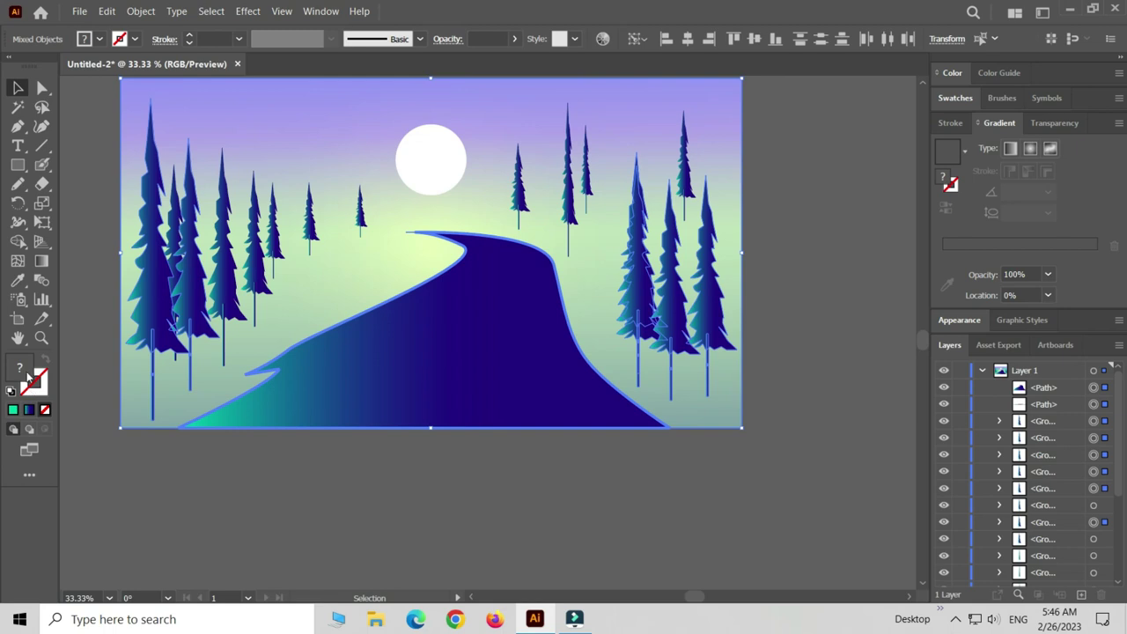
double_click(27, 373)
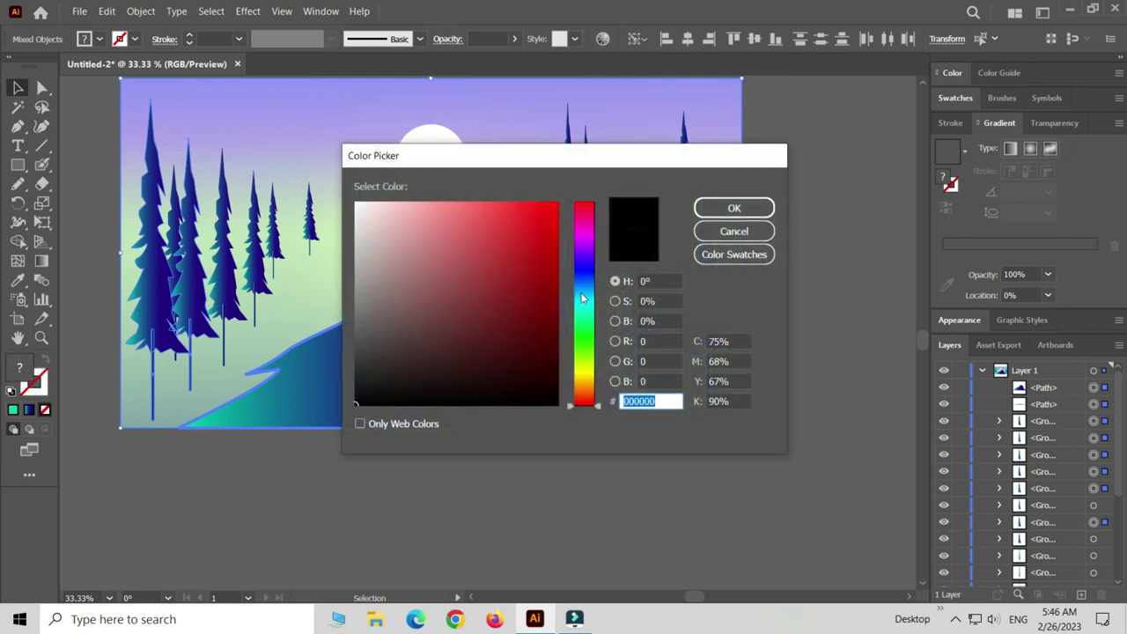
click(592, 278)
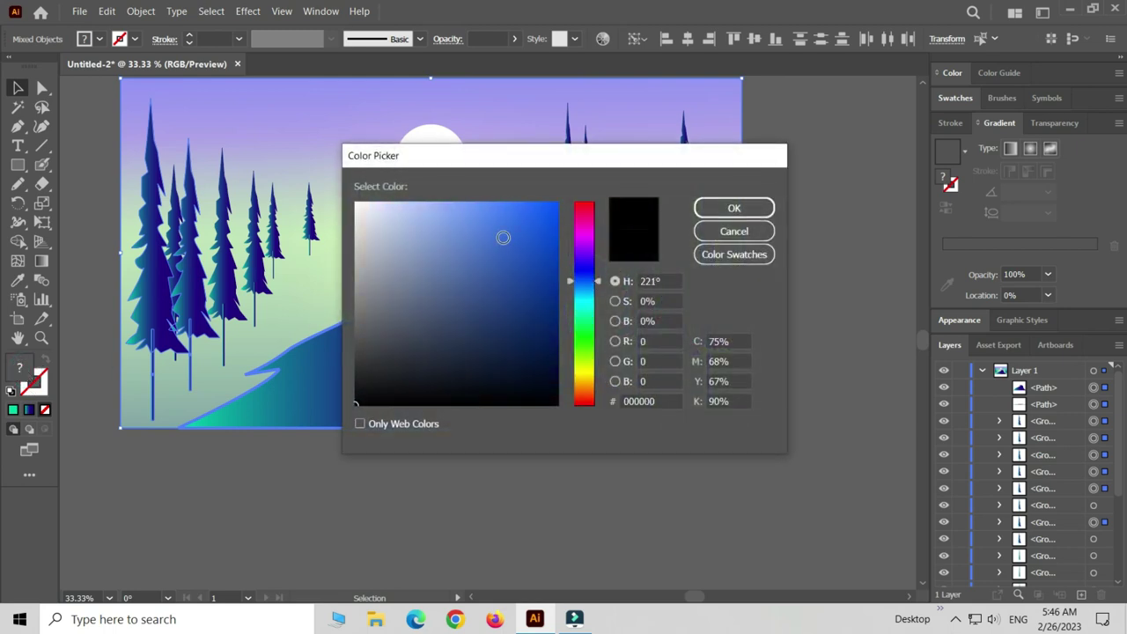
click(520, 226)
click(733, 208)
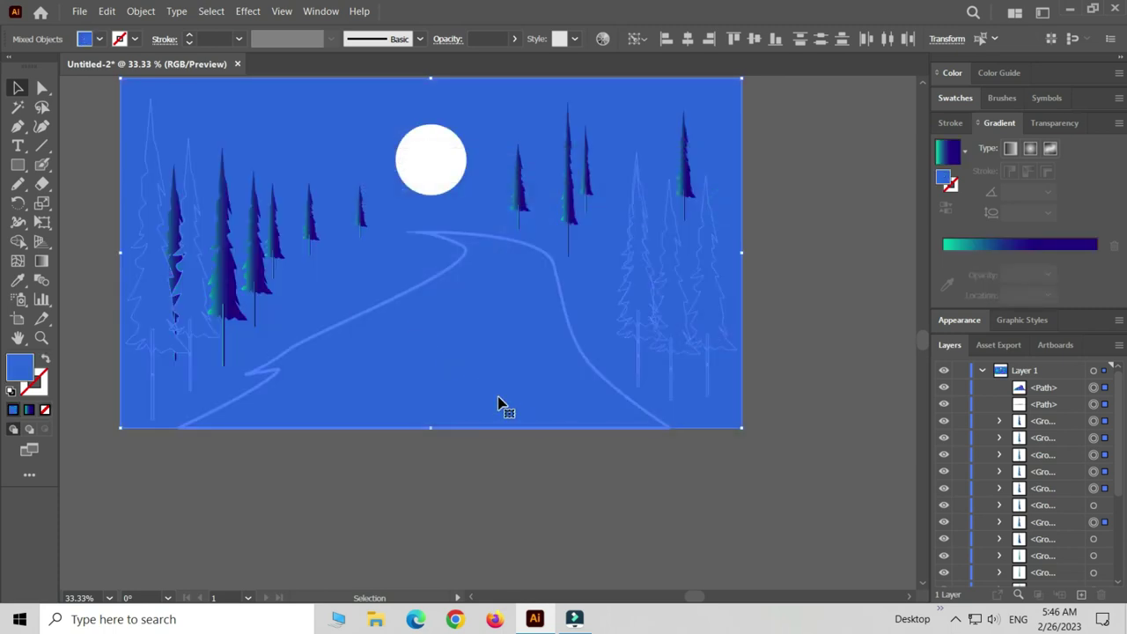
key(a)
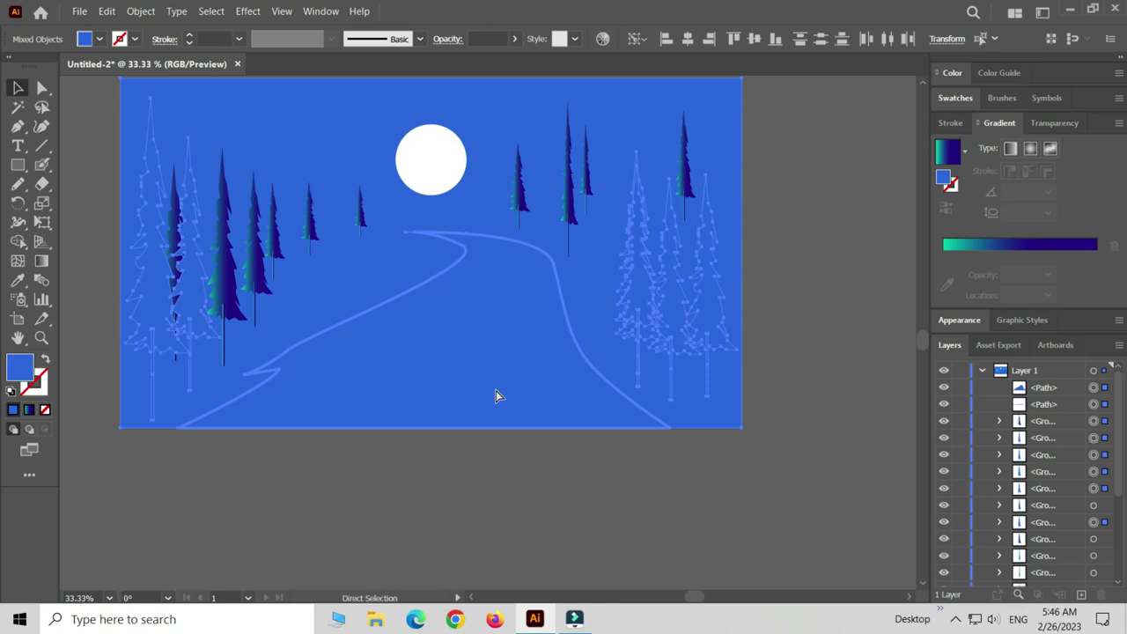
key(ctrl+z)
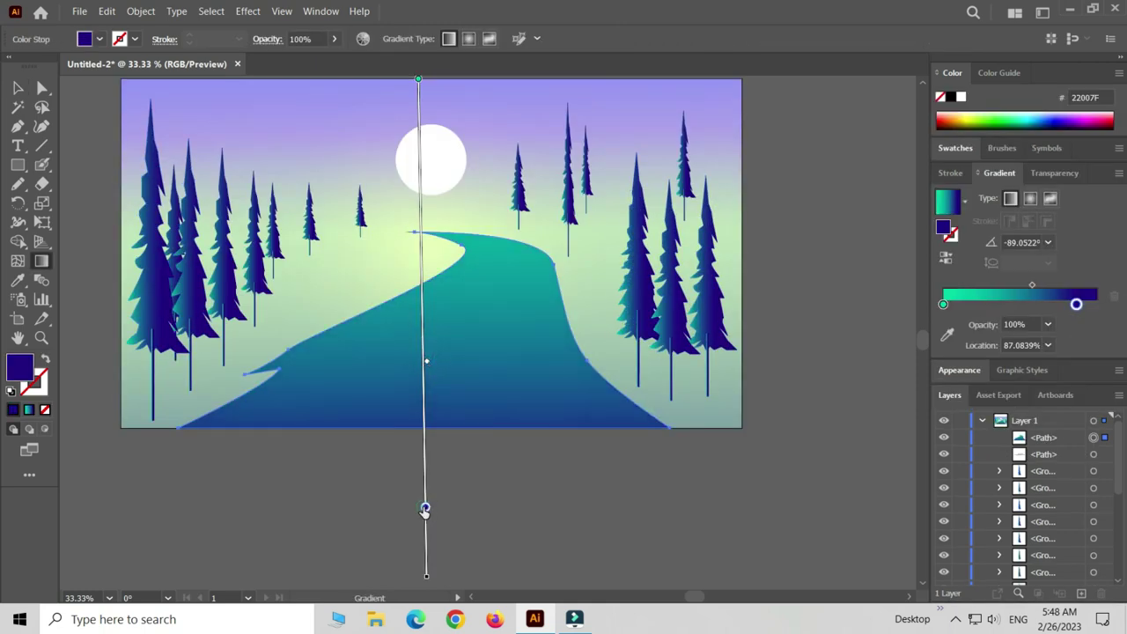
Move the road gradient's navy stop and midpoint vertically, then curve the road's upper left edge
drag(424, 509, 424, 470)
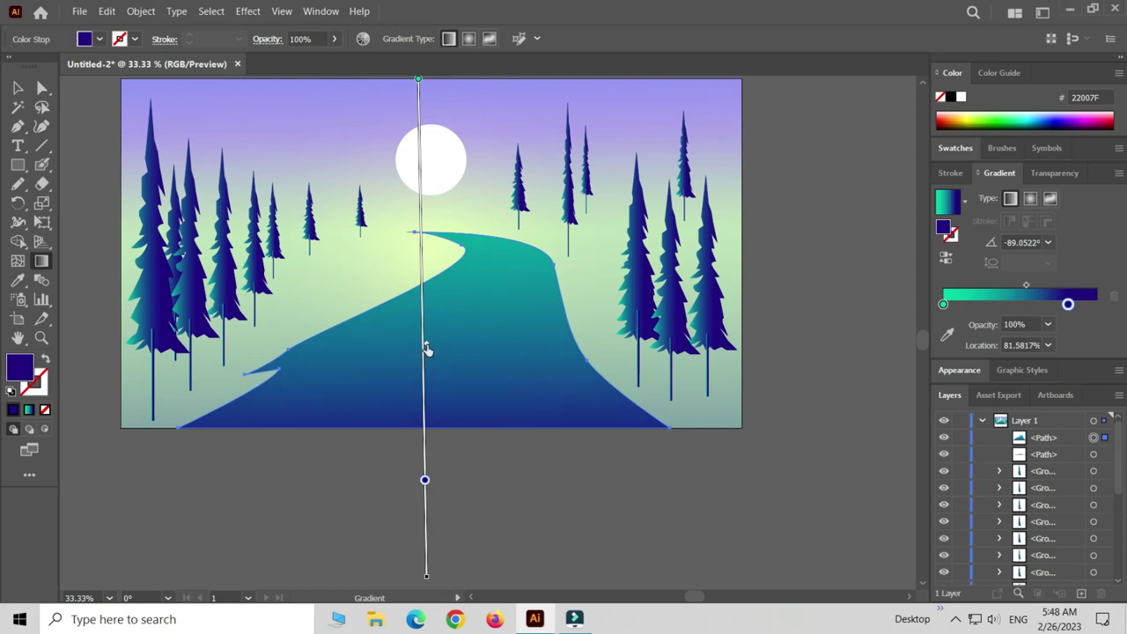
drag(426, 348, 425, 314)
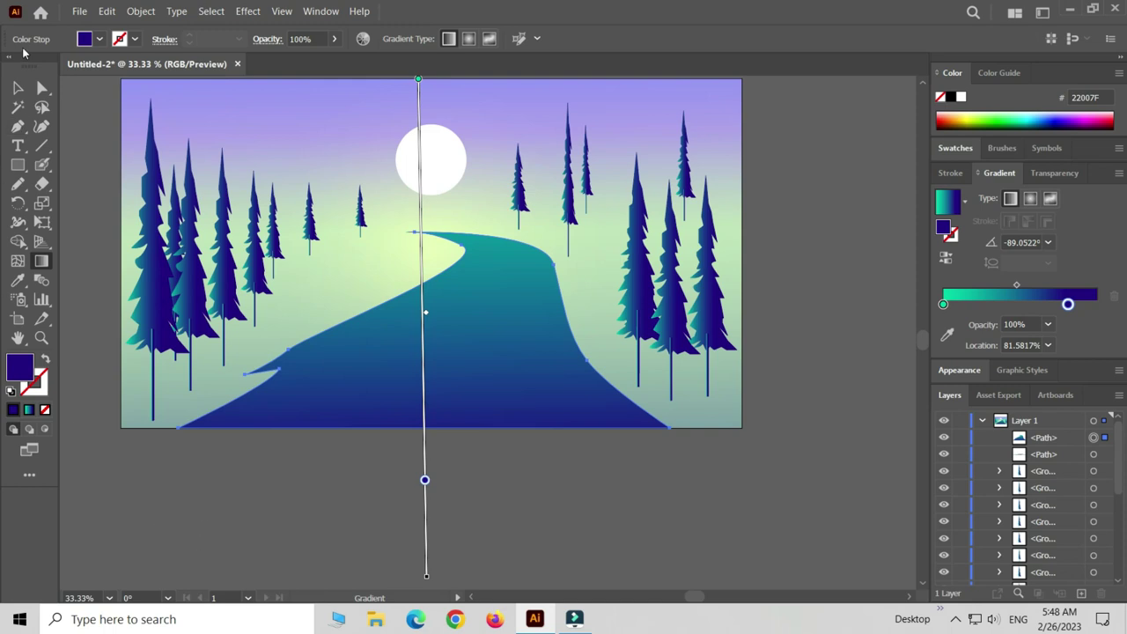
click(18, 88)
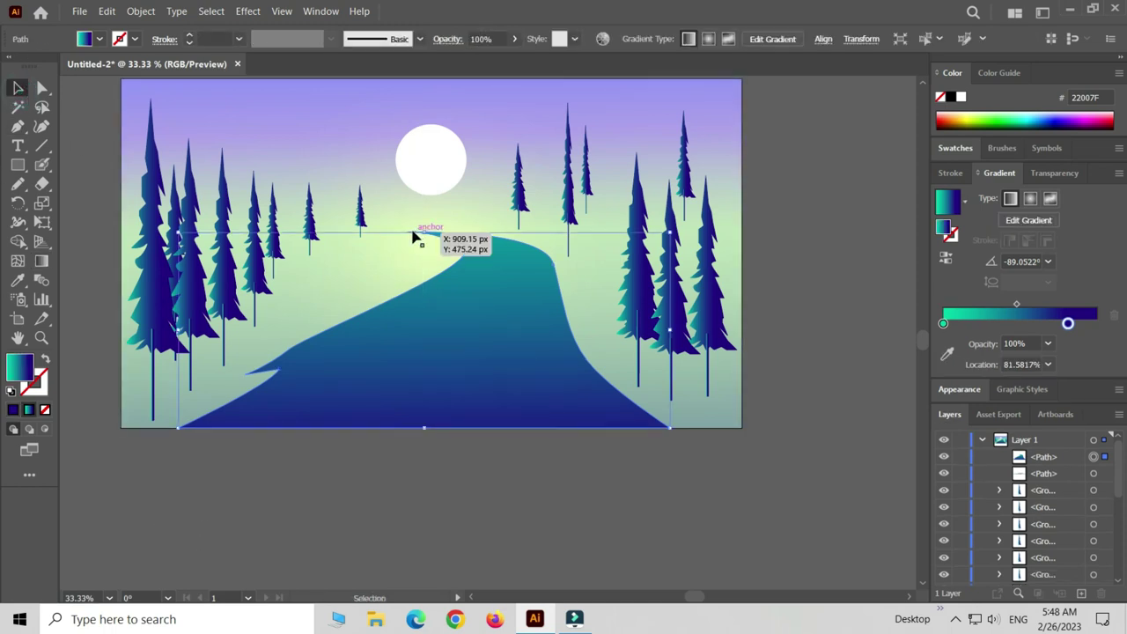
drag(414, 236, 425, 231)
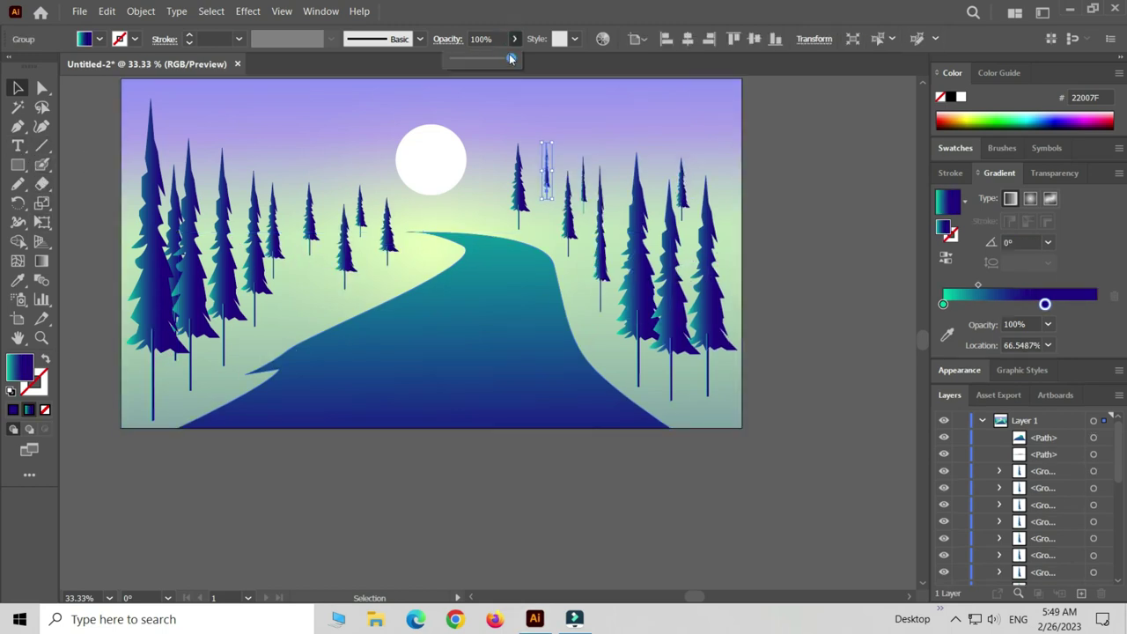
Lower the opacity of three distant pines, the later two to about 66% and 53%
drag(510, 58, 489, 62)
click(584, 184)
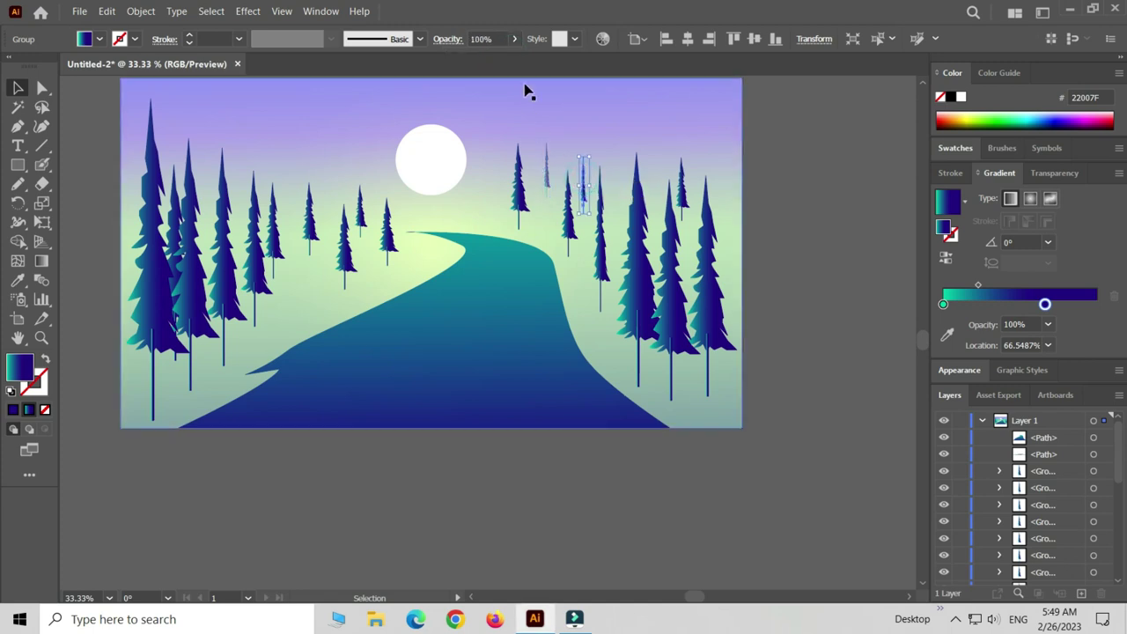
click(516, 40)
drag(510, 60, 491, 59)
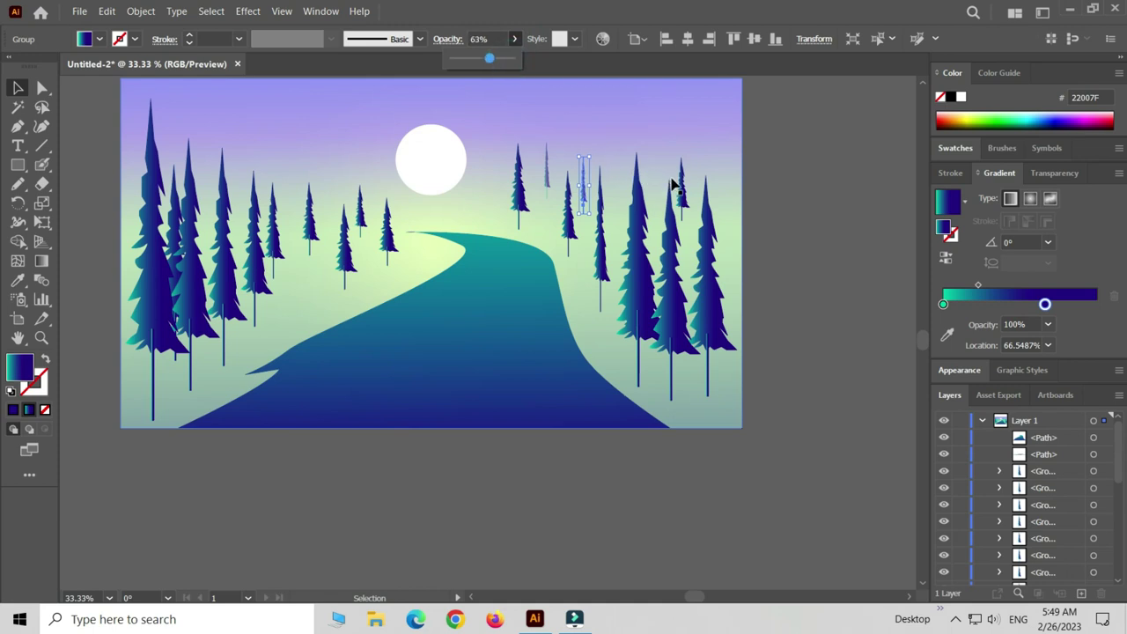
click(679, 185)
click(517, 39)
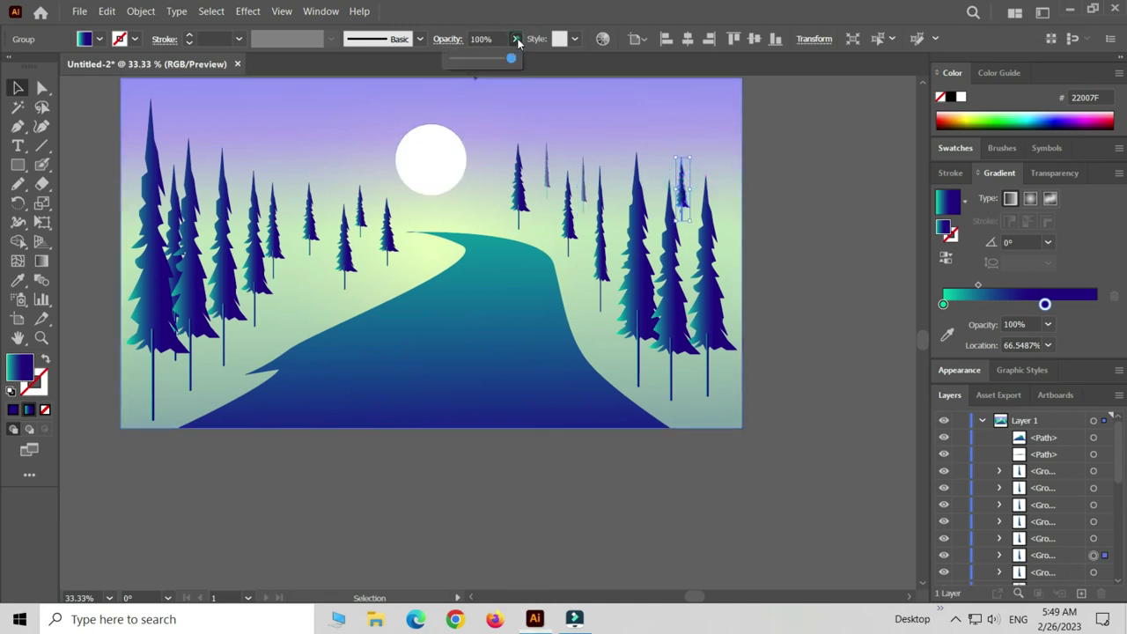
drag(511, 59, 483, 58)
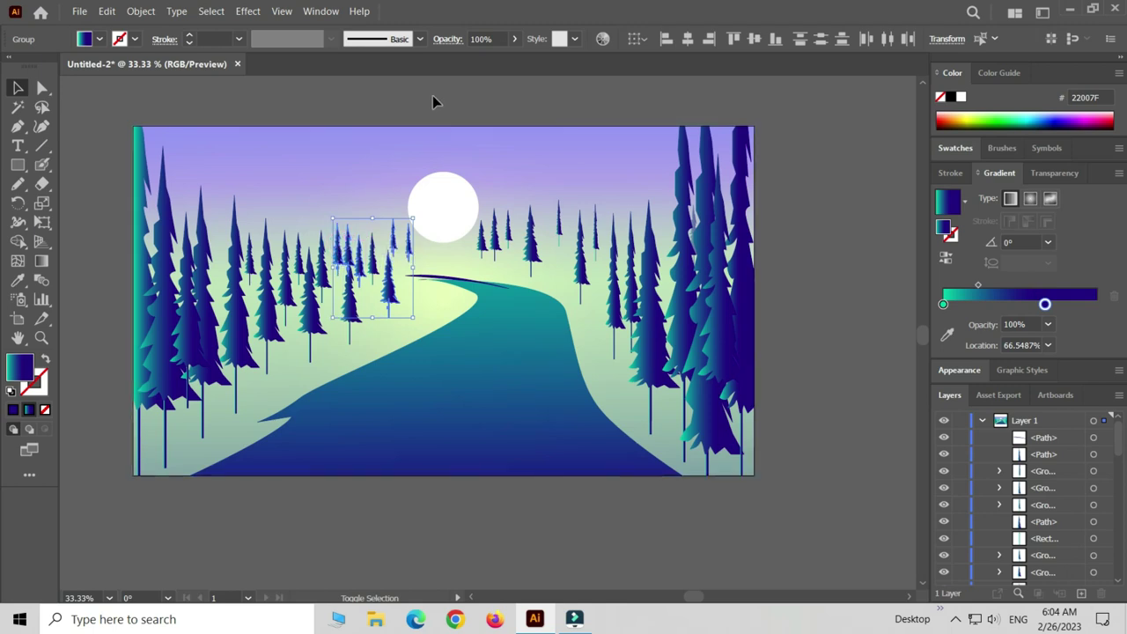
Fade the small tree group left of the moon and the selected artwork to about a quarter opacity
click(510, 40)
drag(515, 59, 465, 58)
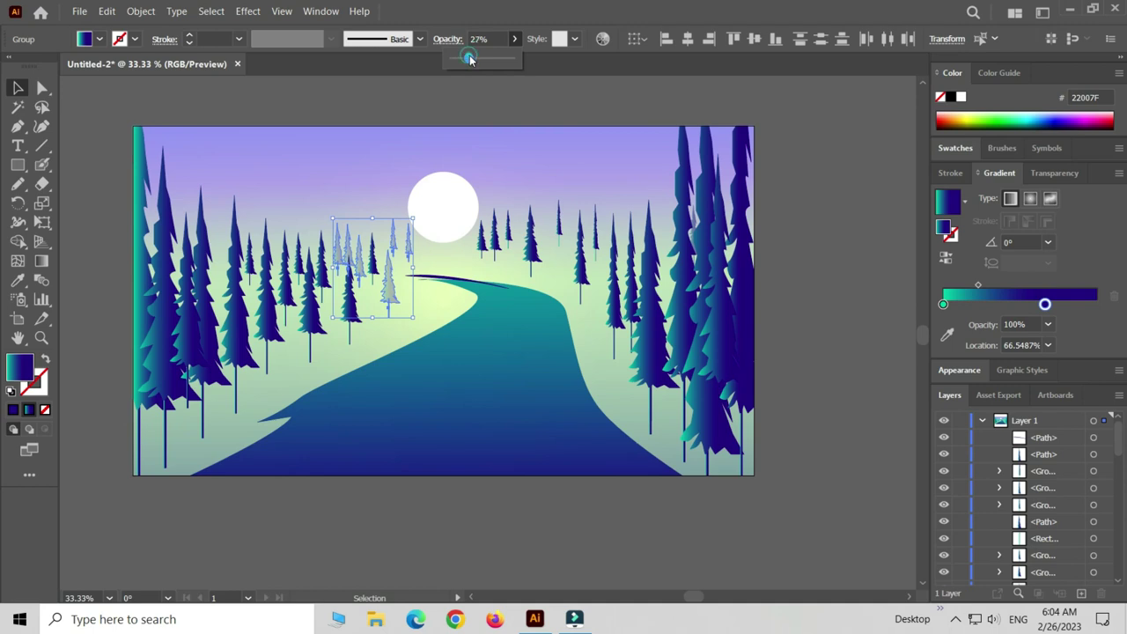
click(809, 302)
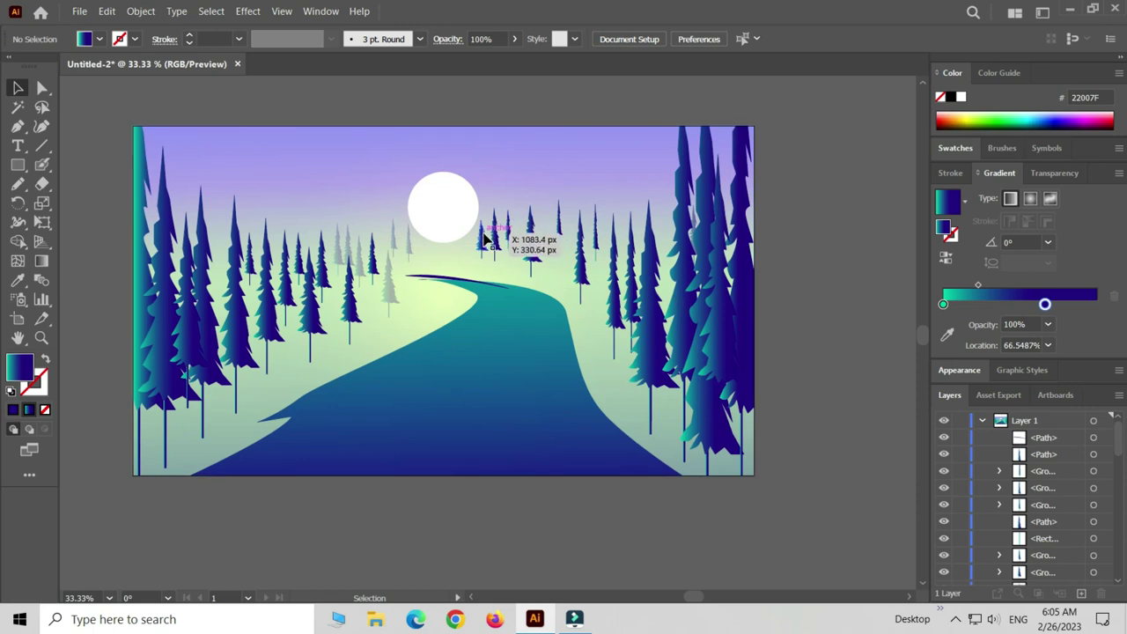
key(ctrl+a)
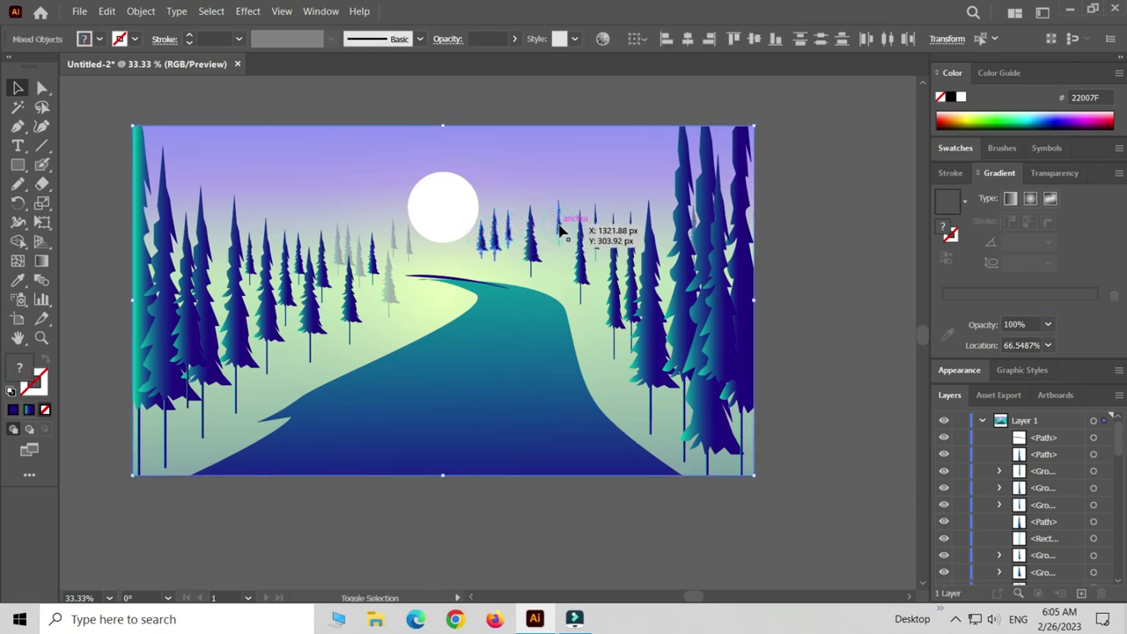
click(515, 40)
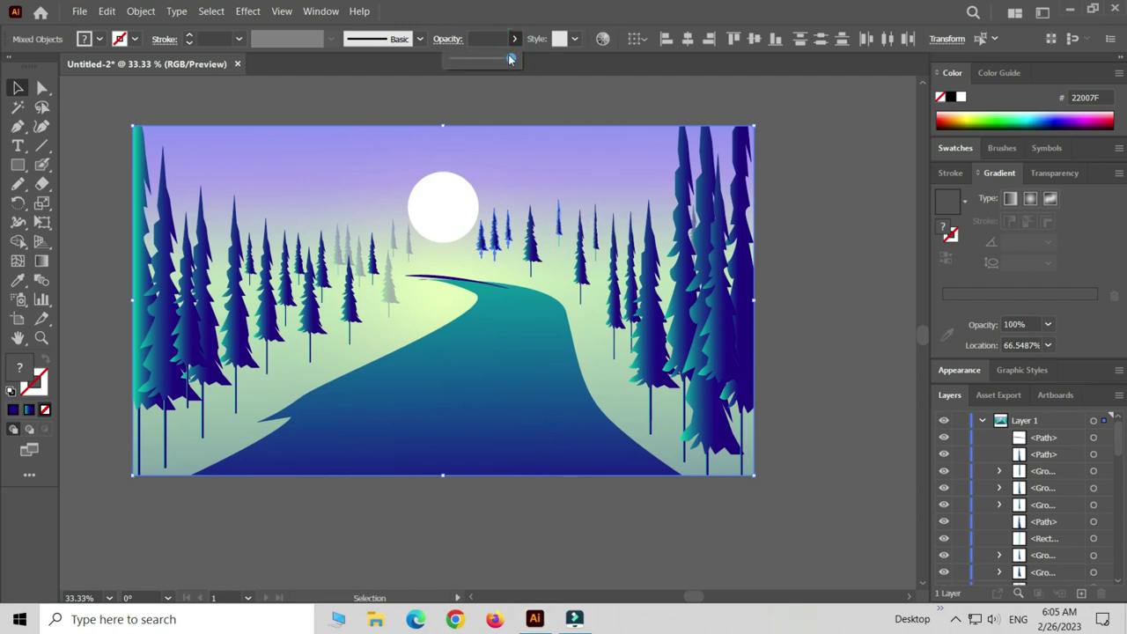
drag(510, 59, 472, 60)
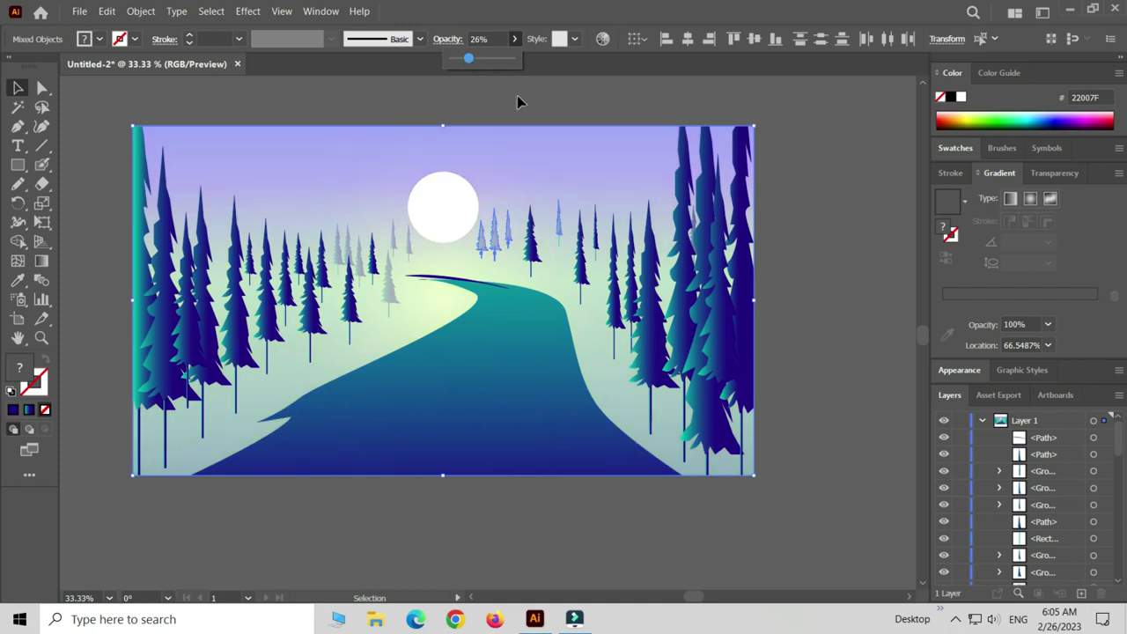
Fade the pine right of the moon to about 39% opacity and nudge a nearby tree
click(768, 182)
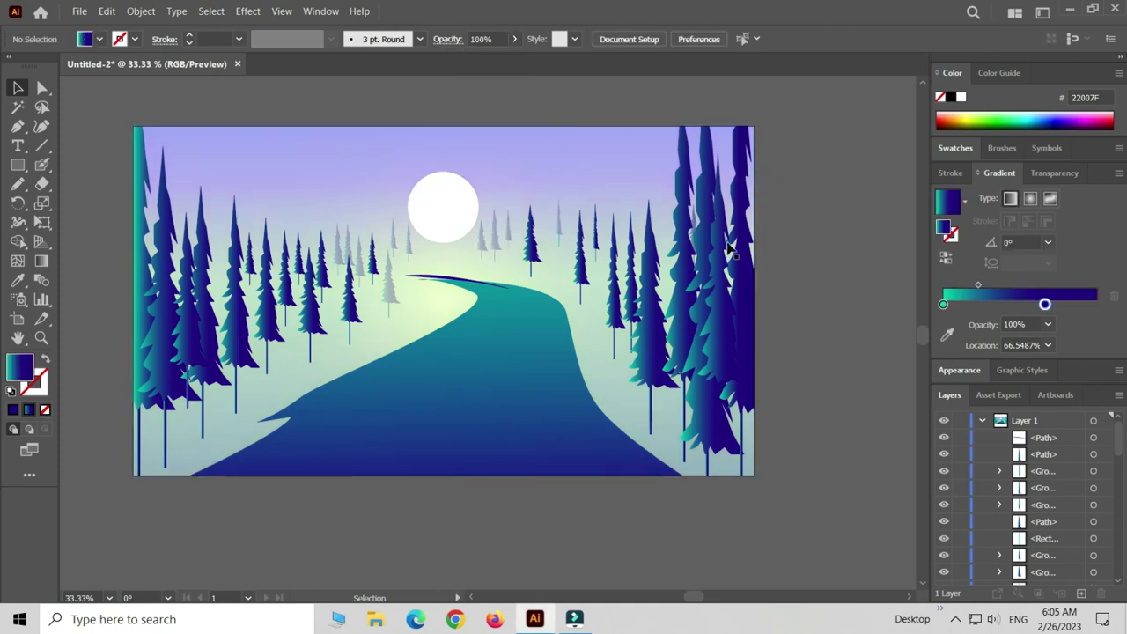
click(535, 255)
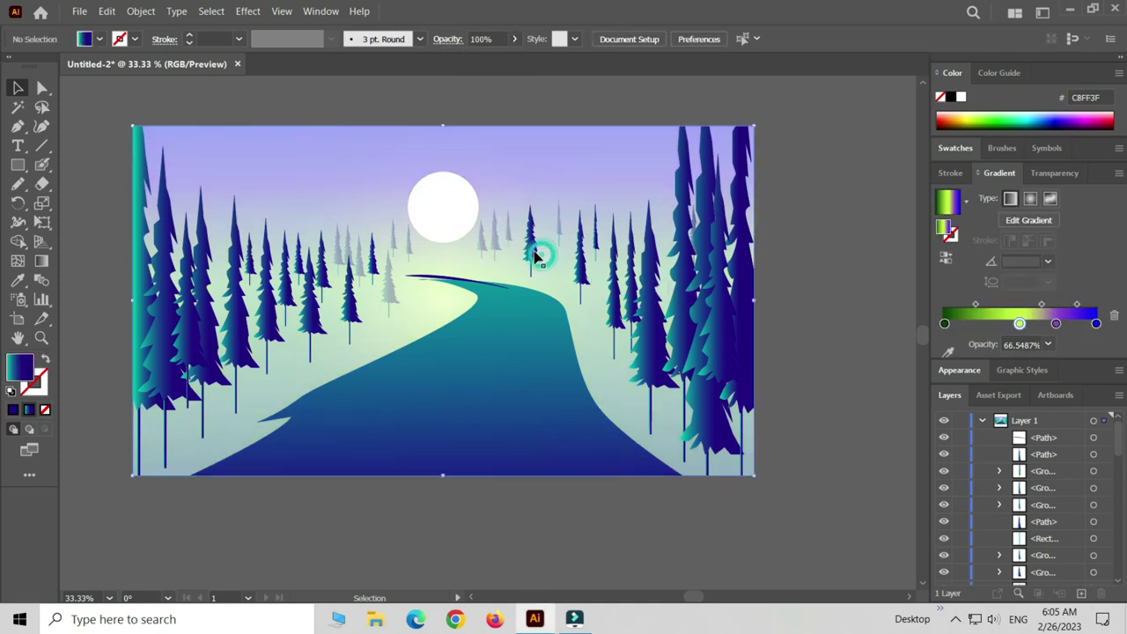
click(514, 39)
drag(516, 59, 489, 59)
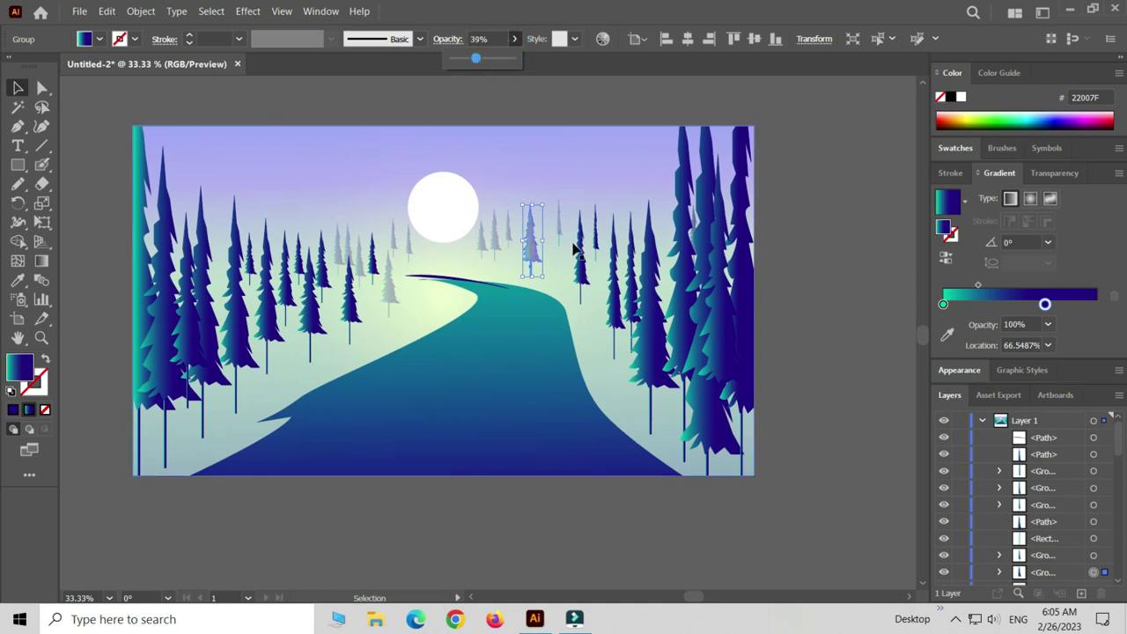
drag(579, 251, 583, 266)
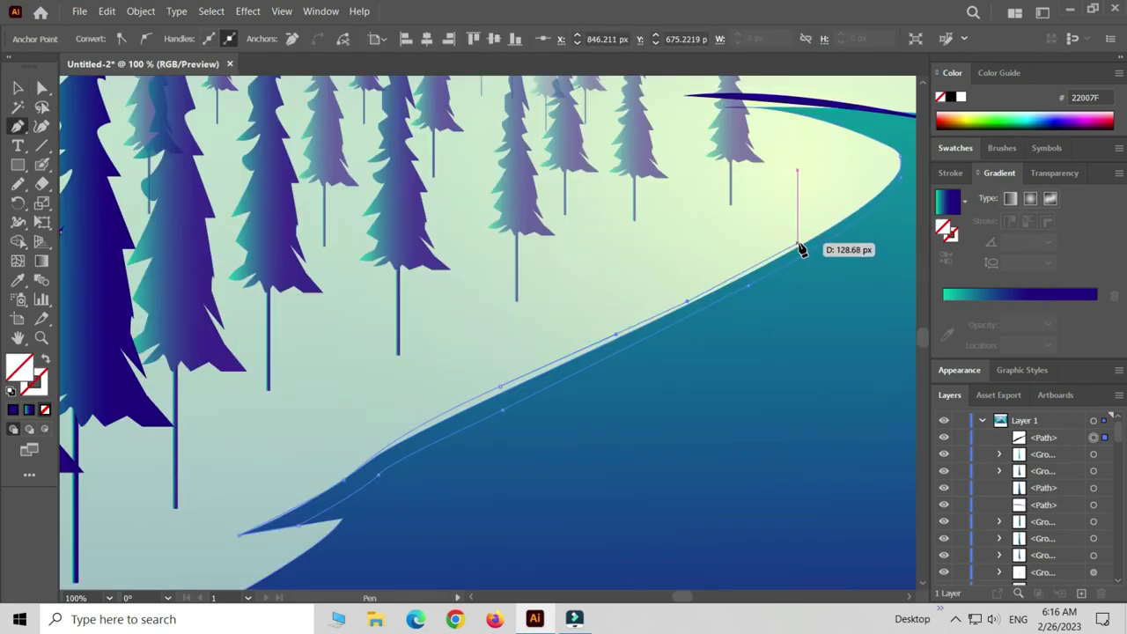
Trace a thin closed strip along the road's upper left edge with four Pen anchors
click(803, 244)
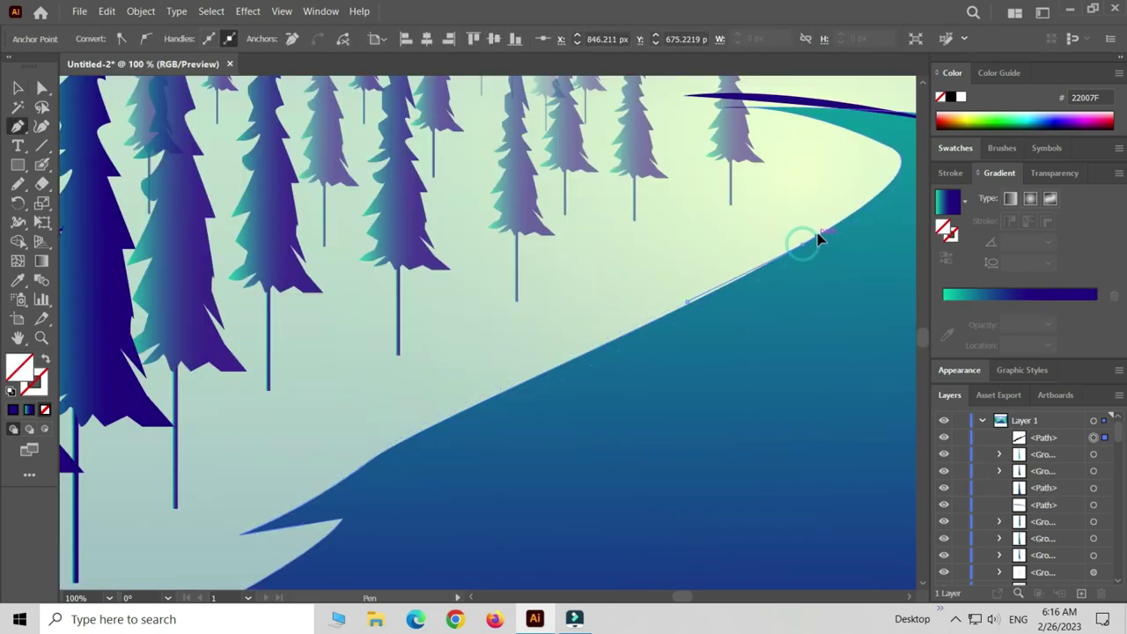
click(870, 201)
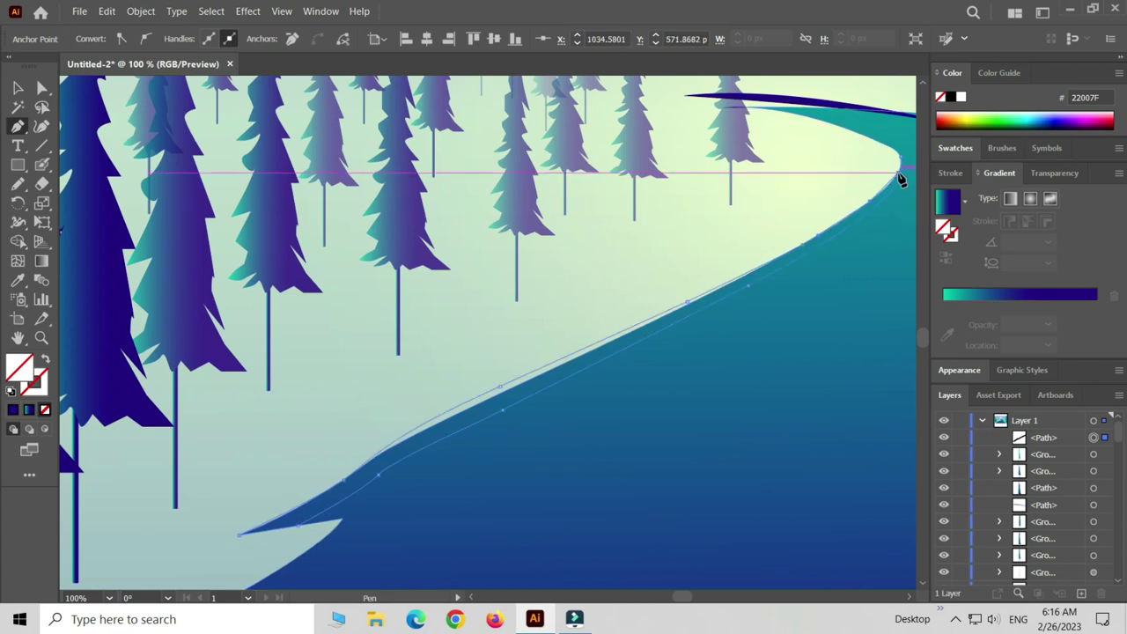
click(900, 177)
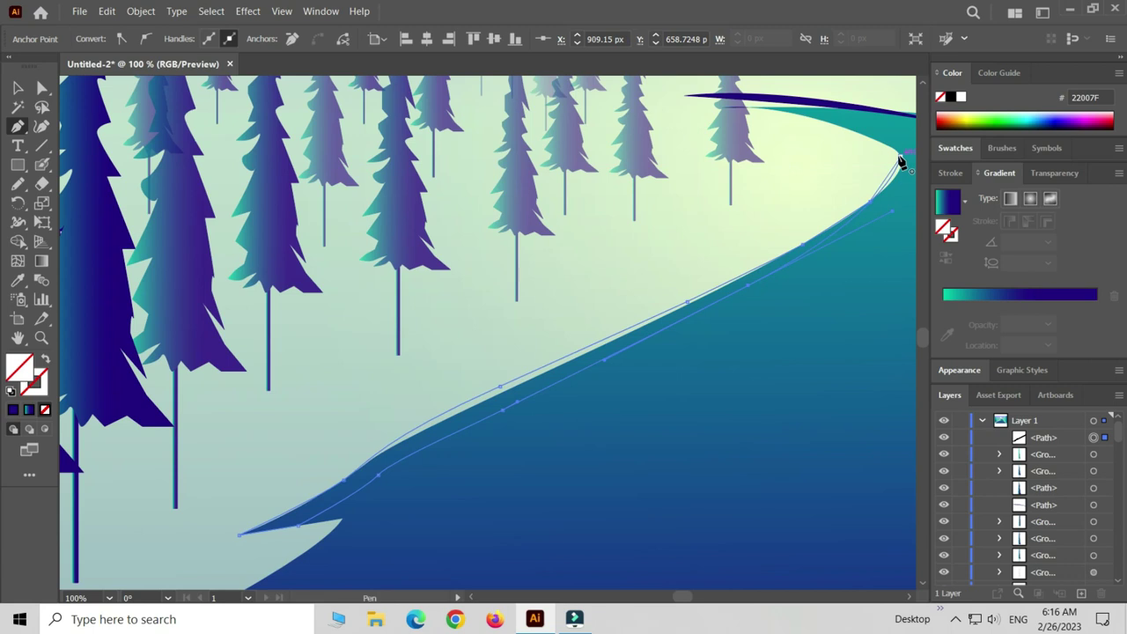
click(899, 163)
Fill the road-edge strip near-black 000002 and zoom out to see the whole artwork
click(13, 410)
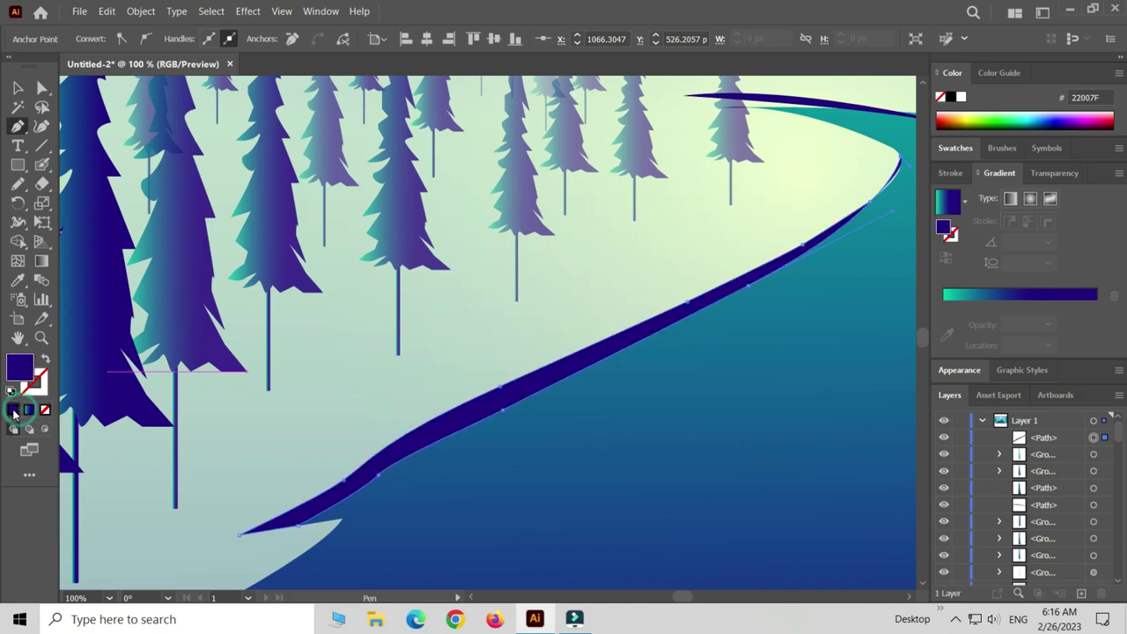
double_click(23, 371)
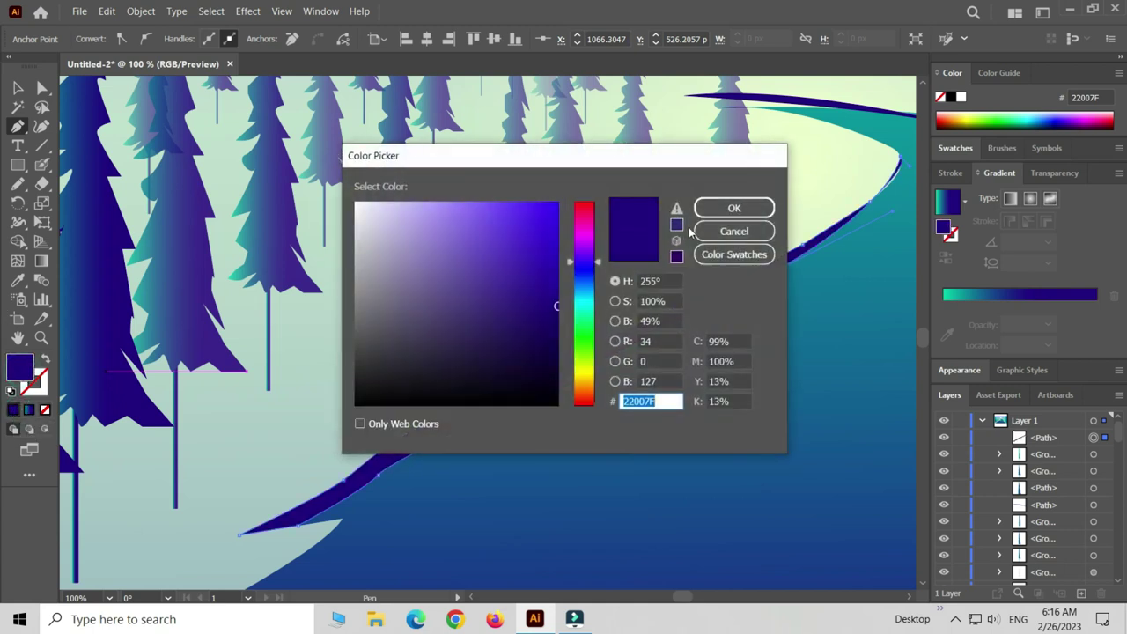
click(554, 402)
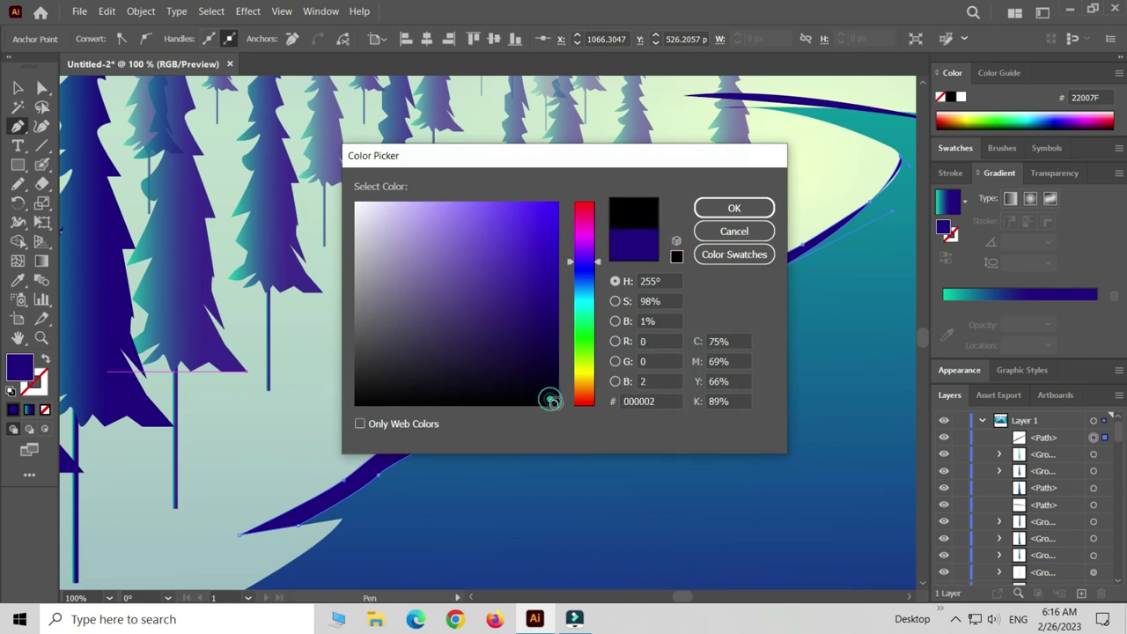
click(736, 208)
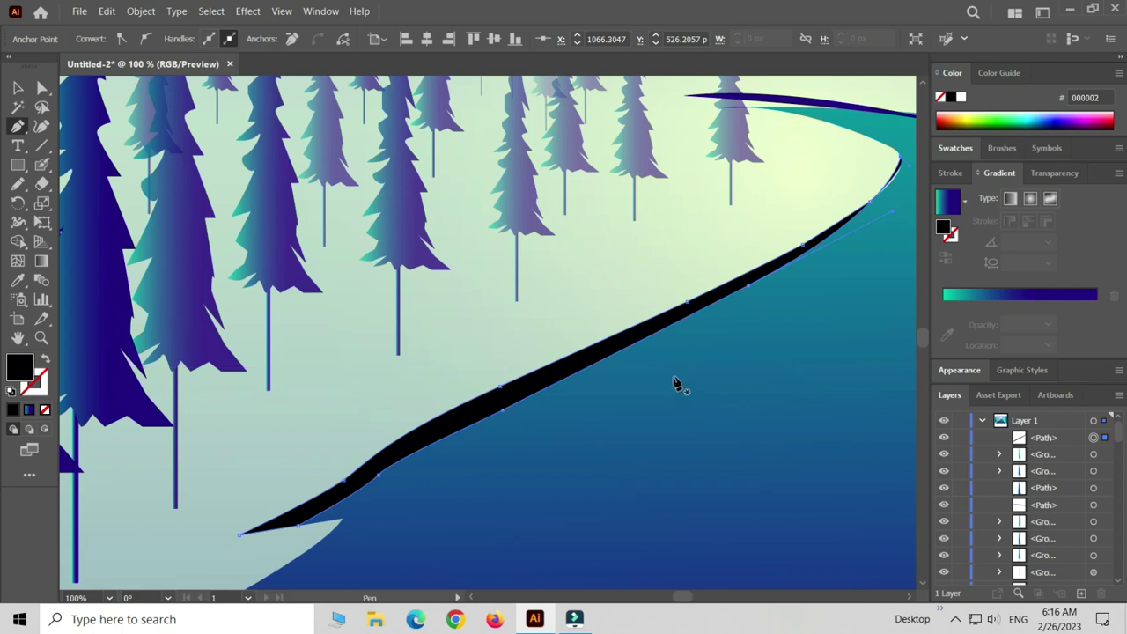
scroll(777, 356, down, 2)
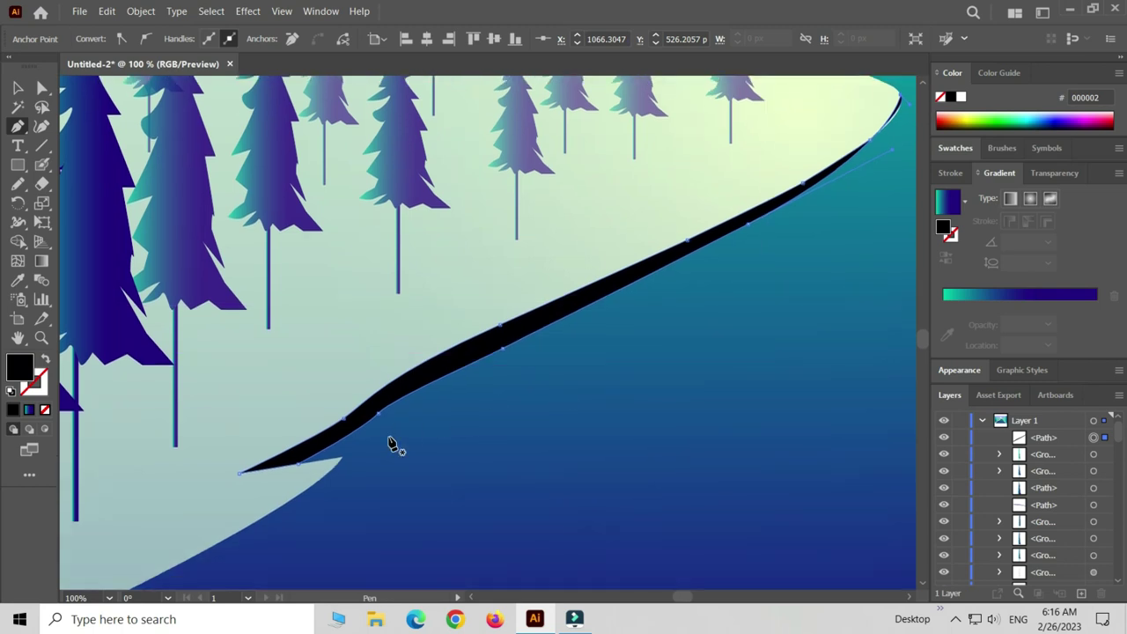
scroll(385, 446, down, 2)
key(ctrl+minus)
key(ctrl+minus)
key(ctrl+minus)
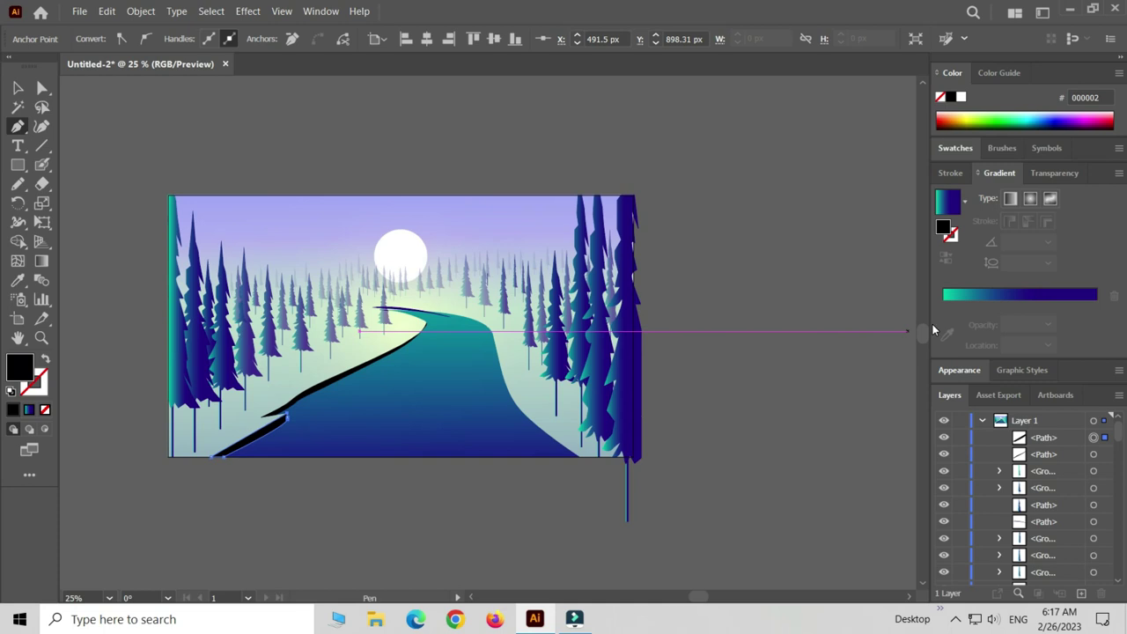
Merge the right-edge strip pieces into a black road edge and start a curved sky stroke
click(19, 241)
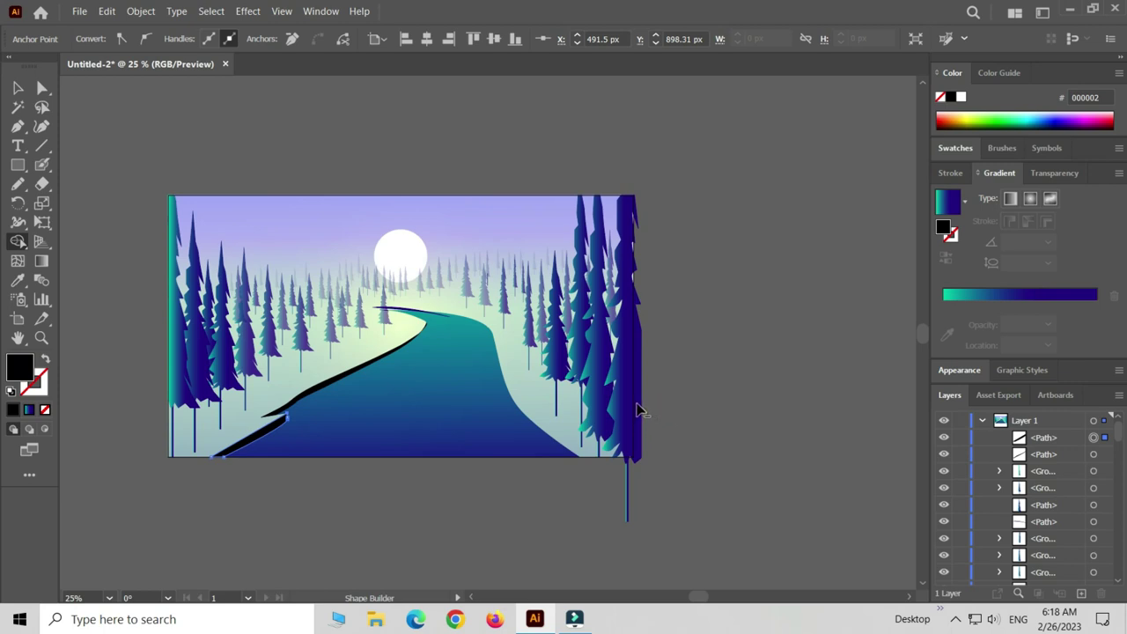
click(17, 88)
key(ctrl+a)
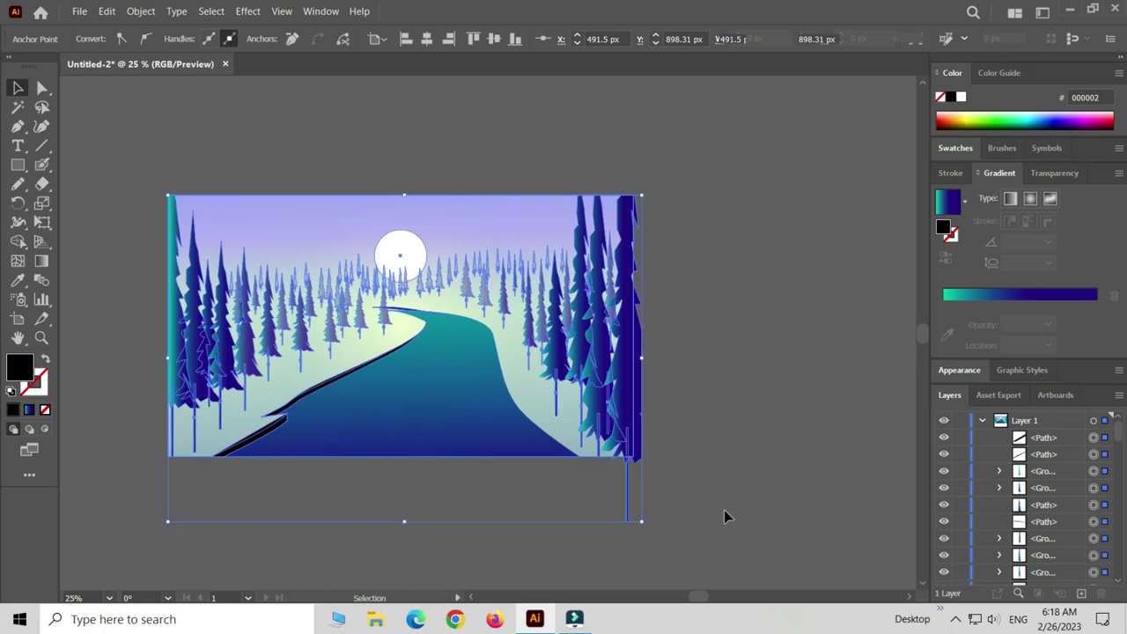
click(16, 243)
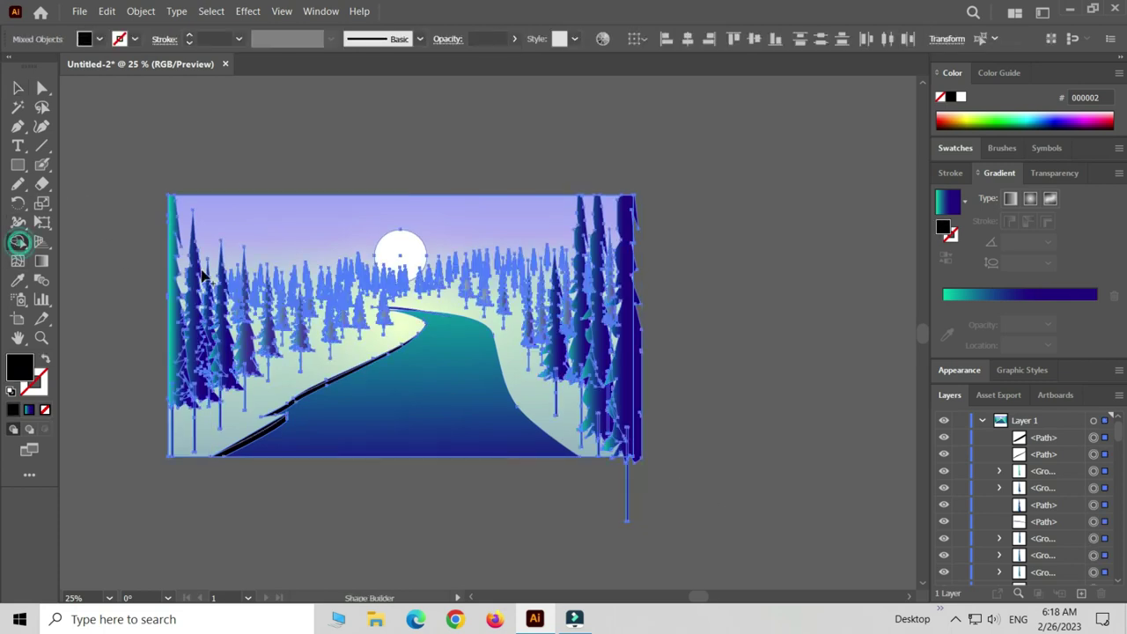
drag(662, 393, 639, 380)
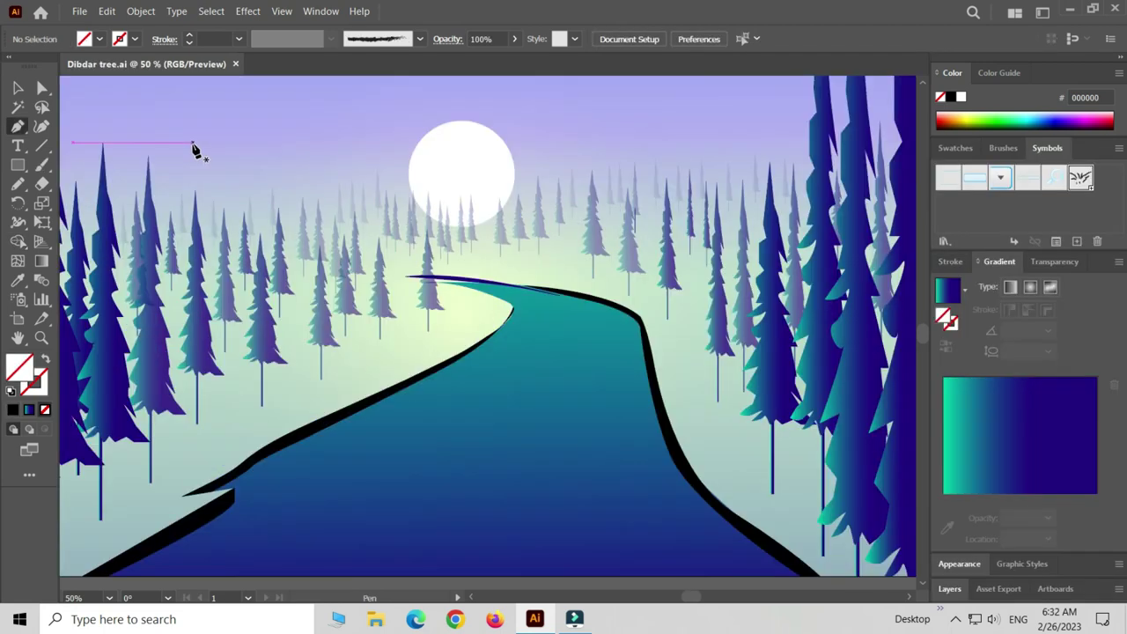
drag(193, 142, 213, 158)
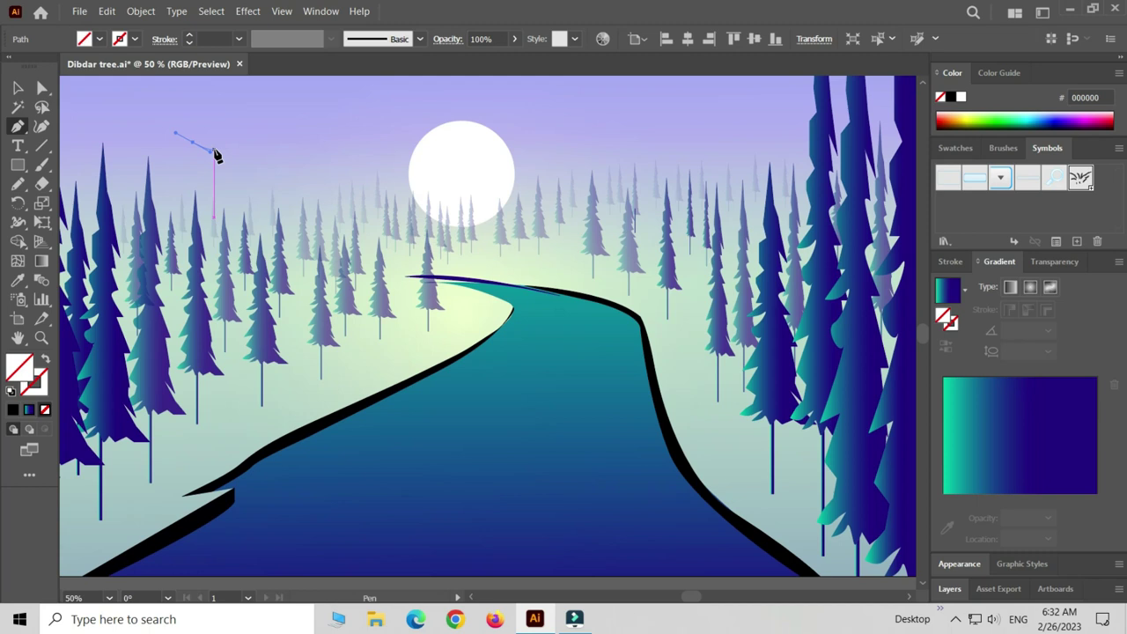
Draw a bird's two arched wings left of the moon, with a sharp corner at the central dip
key(ctrl+z)
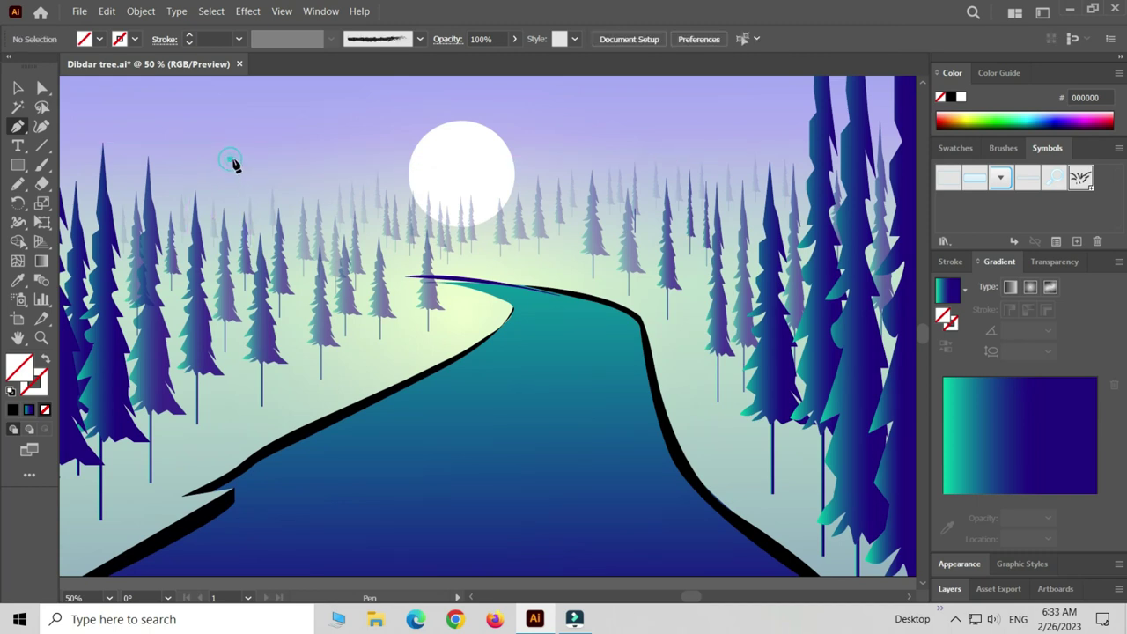
click(229, 159)
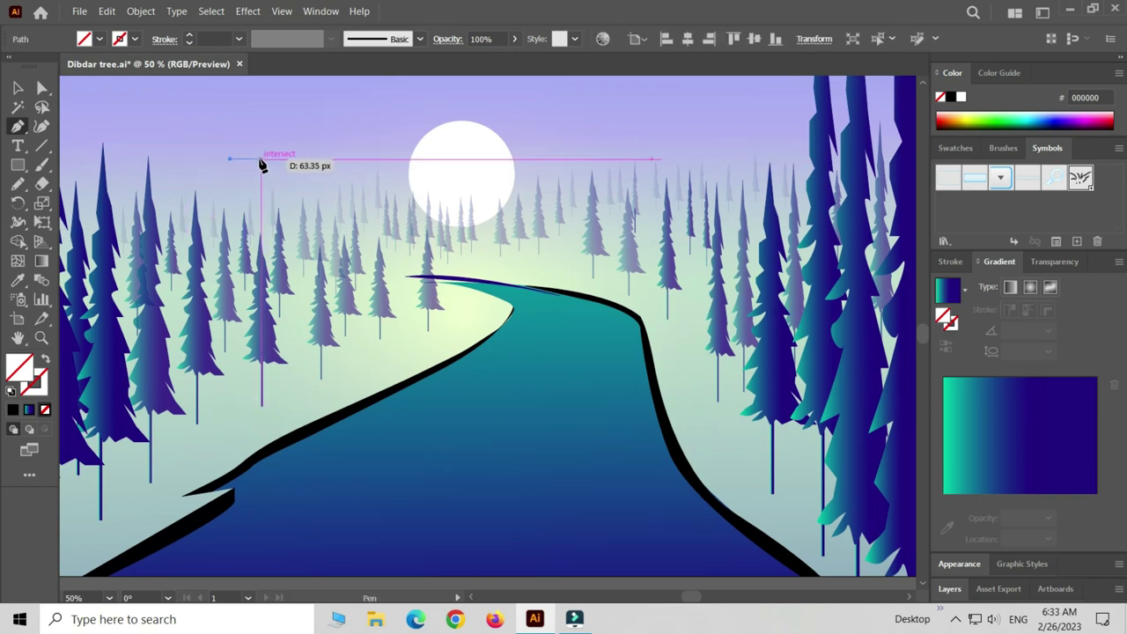
drag(250, 155, 260, 174)
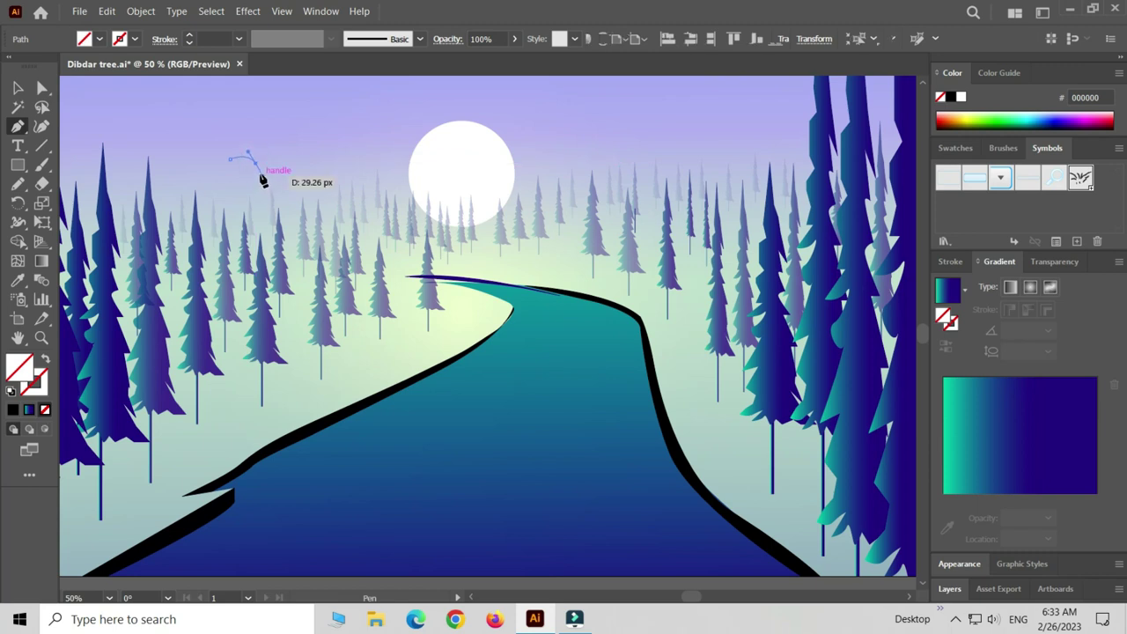
click(254, 161)
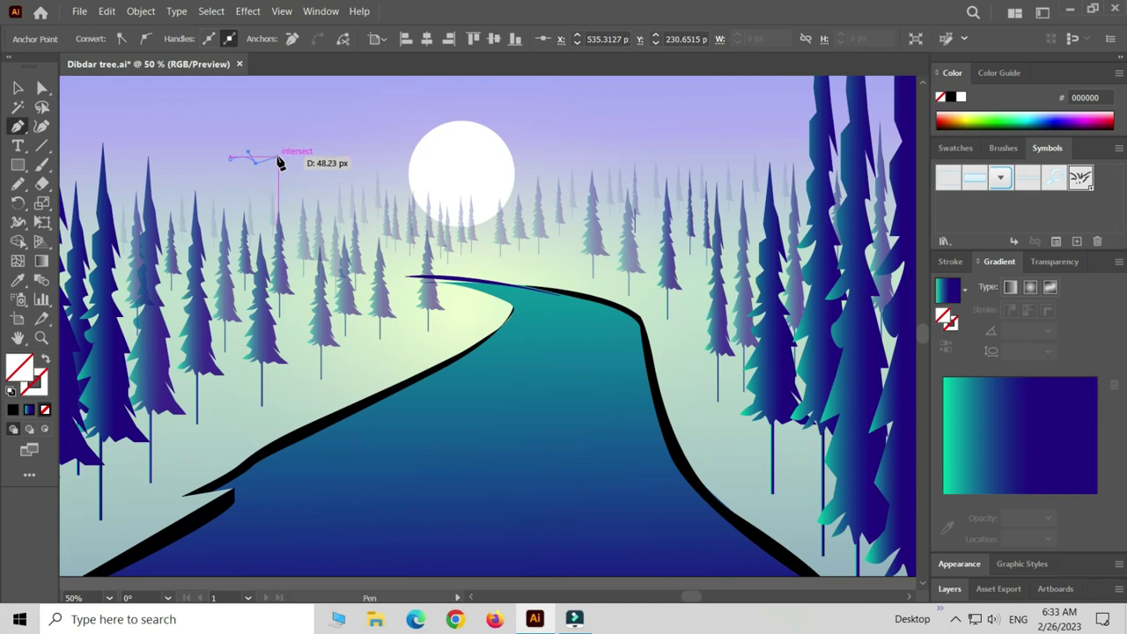
drag(278, 160, 286, 171)
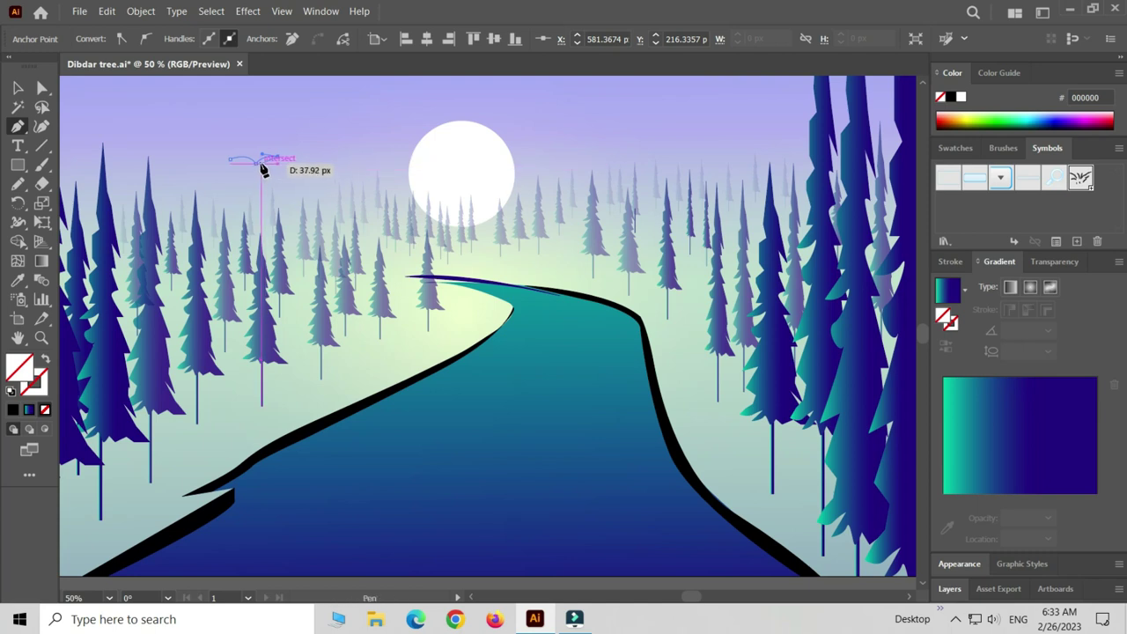
scroll(261, 167, up, 1)
scroll(260, 167, up, 1)
Extend the bird path to a right wingtip and start curving its lower edge back toward the centre
scroll(261, 168, up, 2)
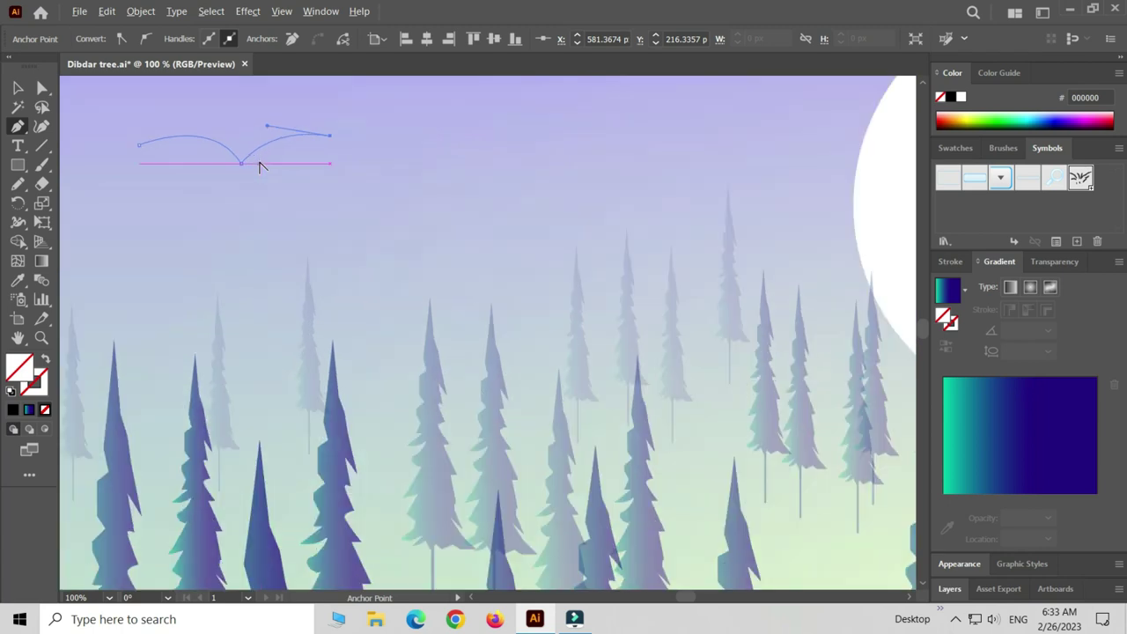
scroll(260, 167, up, 2)
mouse_move(221, 165)
mouse_down()
mouse_move(211, 191)
mouse_move(372, 248)
mouse_up()
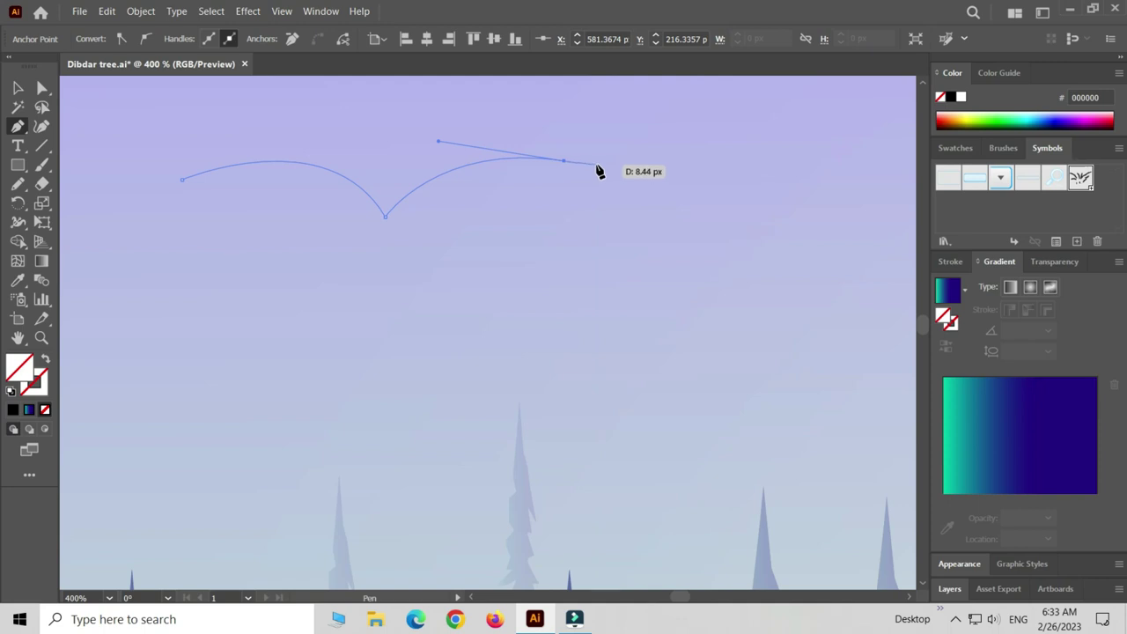
click(596, 167)
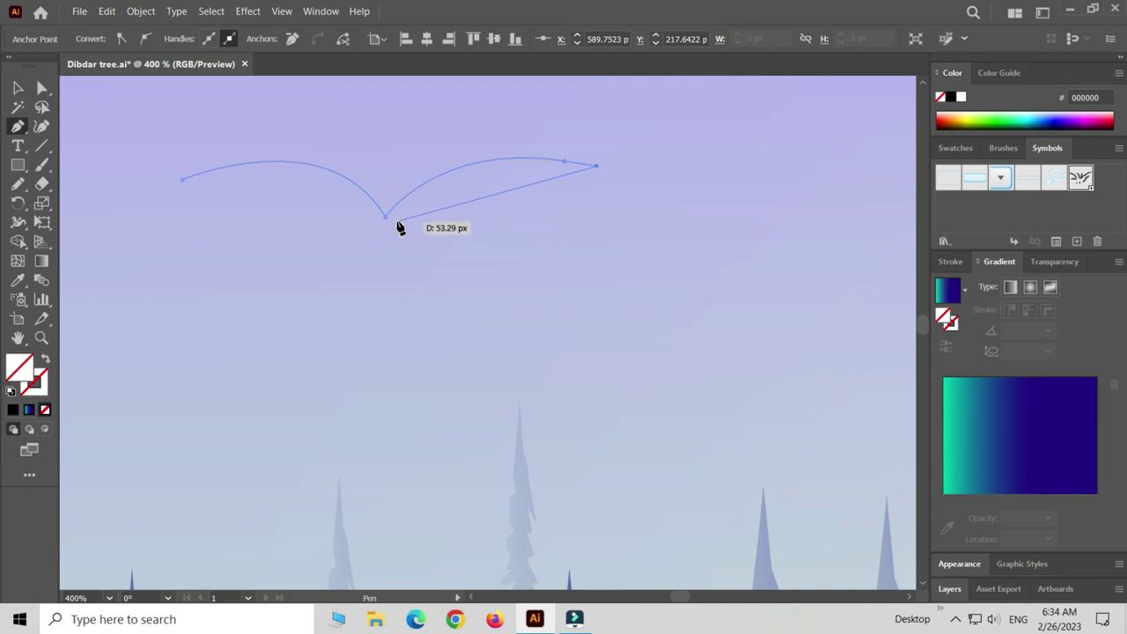
mouse_move(397, 222)
mouse_down()
mouse_move(294, 287)
mouse_move(309, 301)
mouse_up()
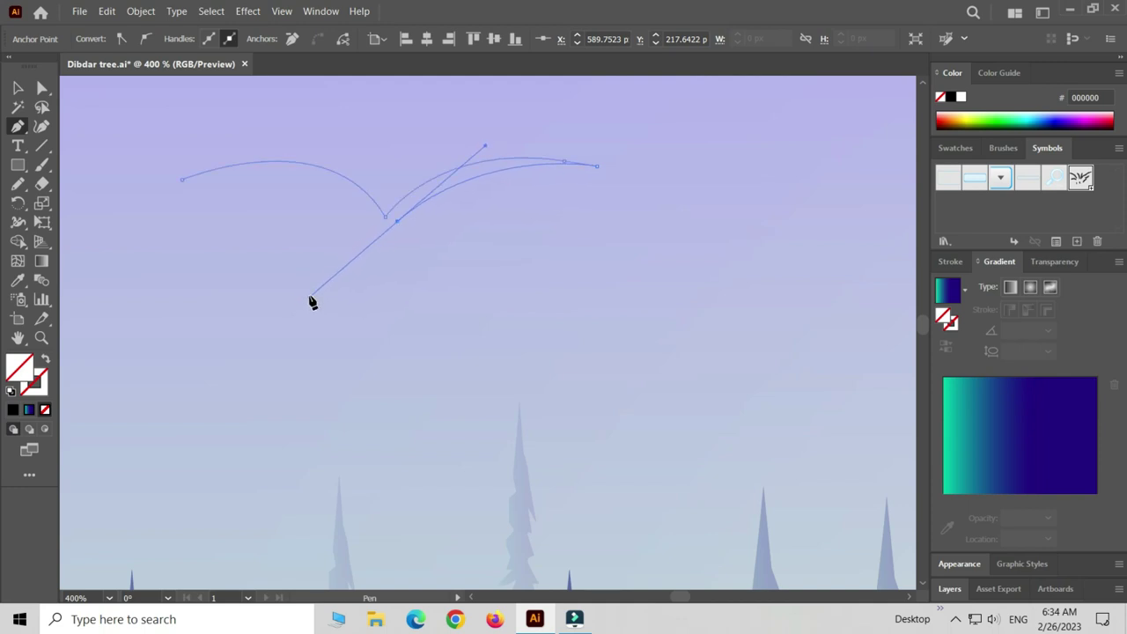
click(398, 222)
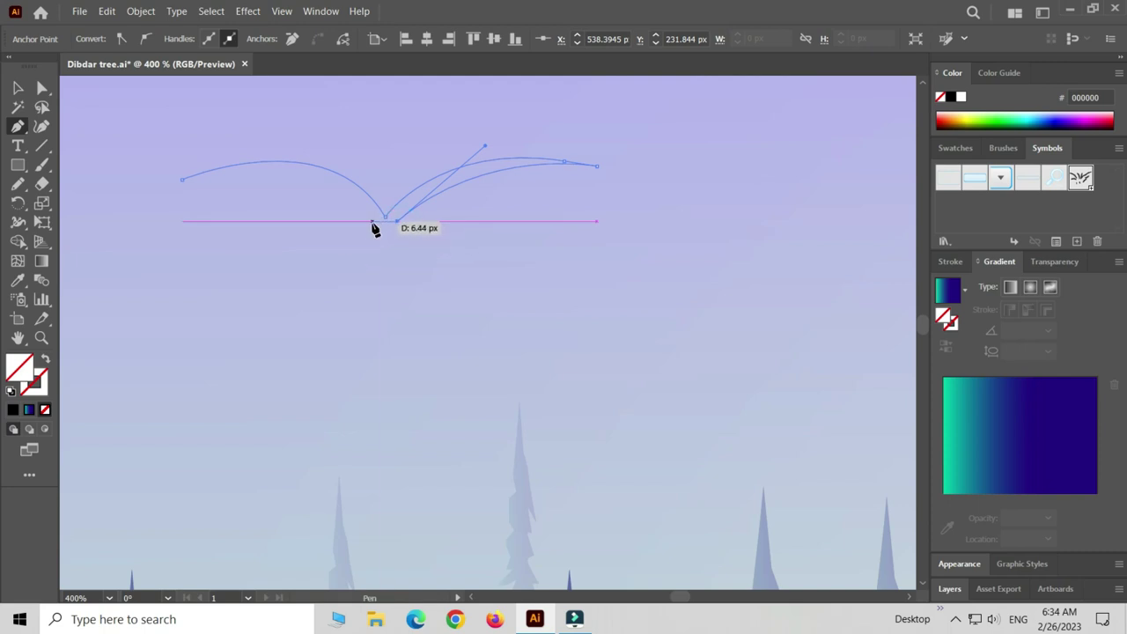
click(371, 222)
Curve the wings' lower edges and close the bird path at the left wingtip, refining that curve
drag(366, 218, 362, 203)
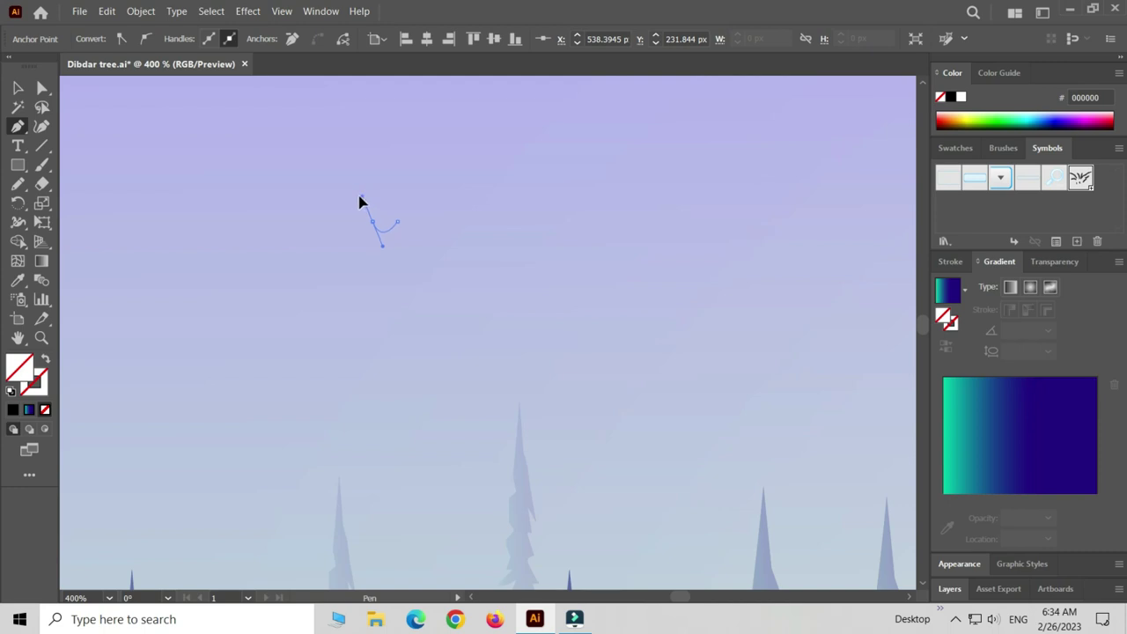
drag(358, 202, 360, 196)
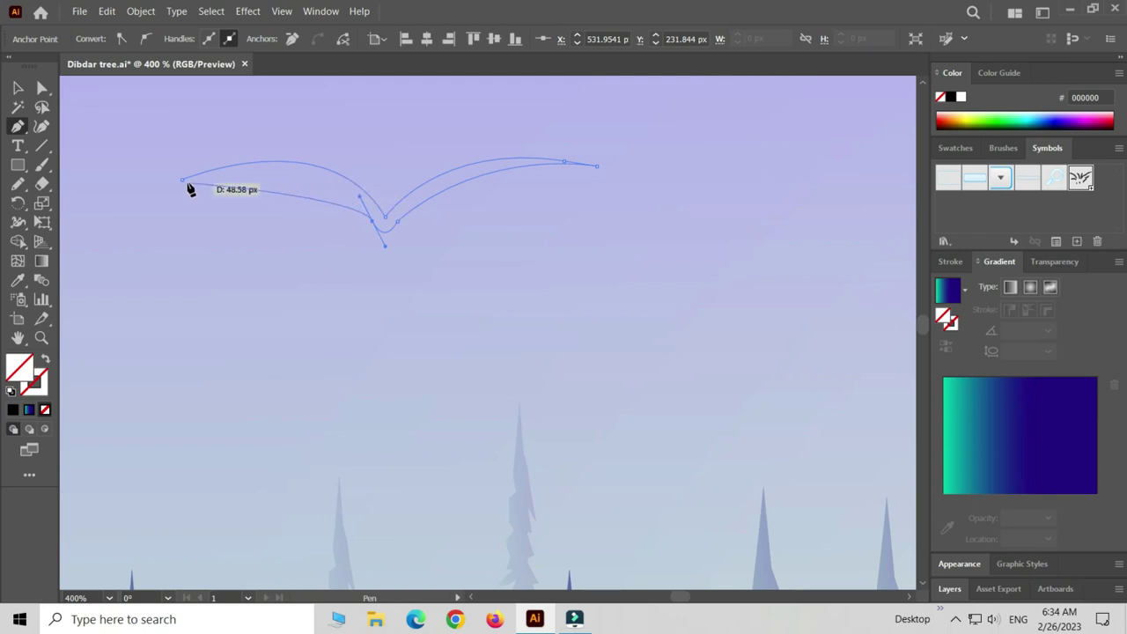
drag(183, 180, 143, 214)
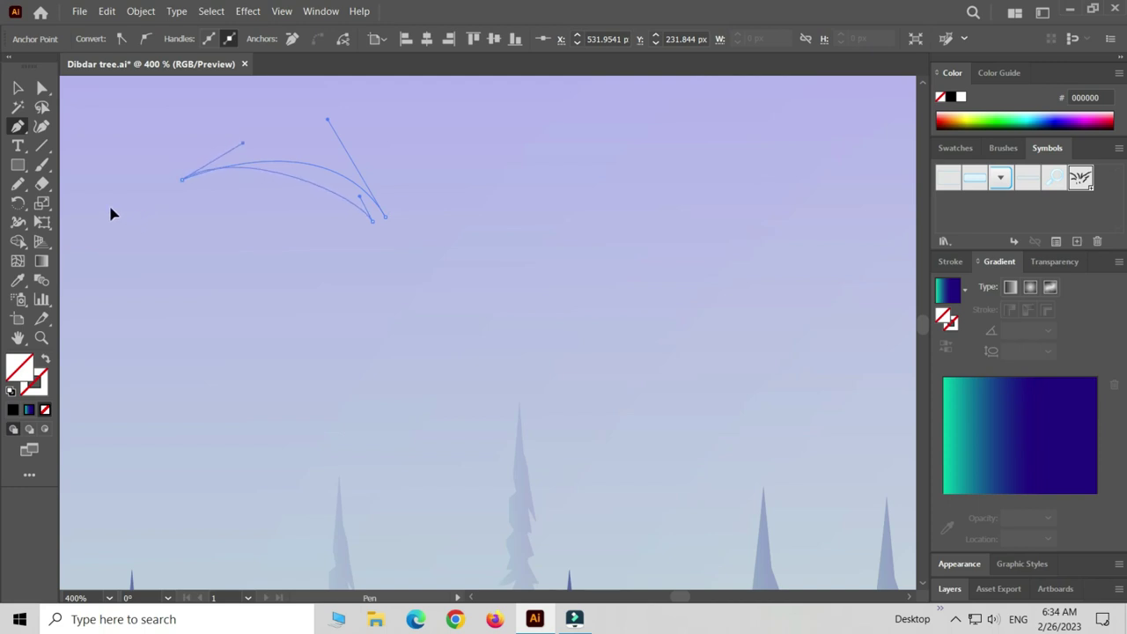
scroll(71, 203, left, 5)
mouse_move(352, 212)
mouse_down()
mouse_move(421, 173)
mouse_move(479, 206)
mouse_move(468, 213)
mouse_up()
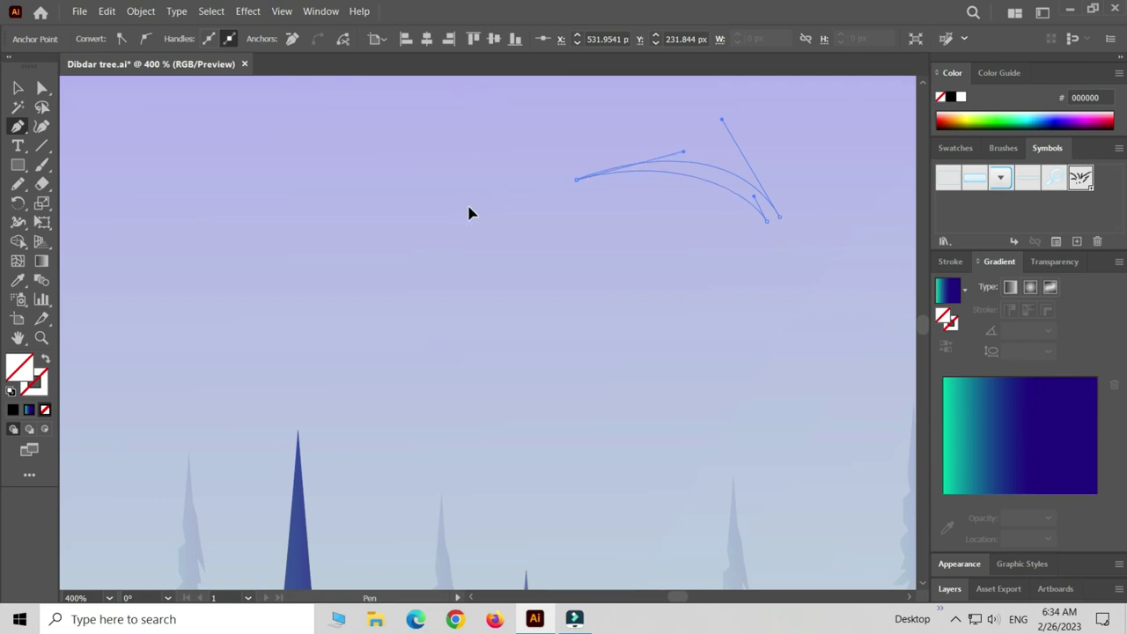
drag(469, 212, 472, 212)
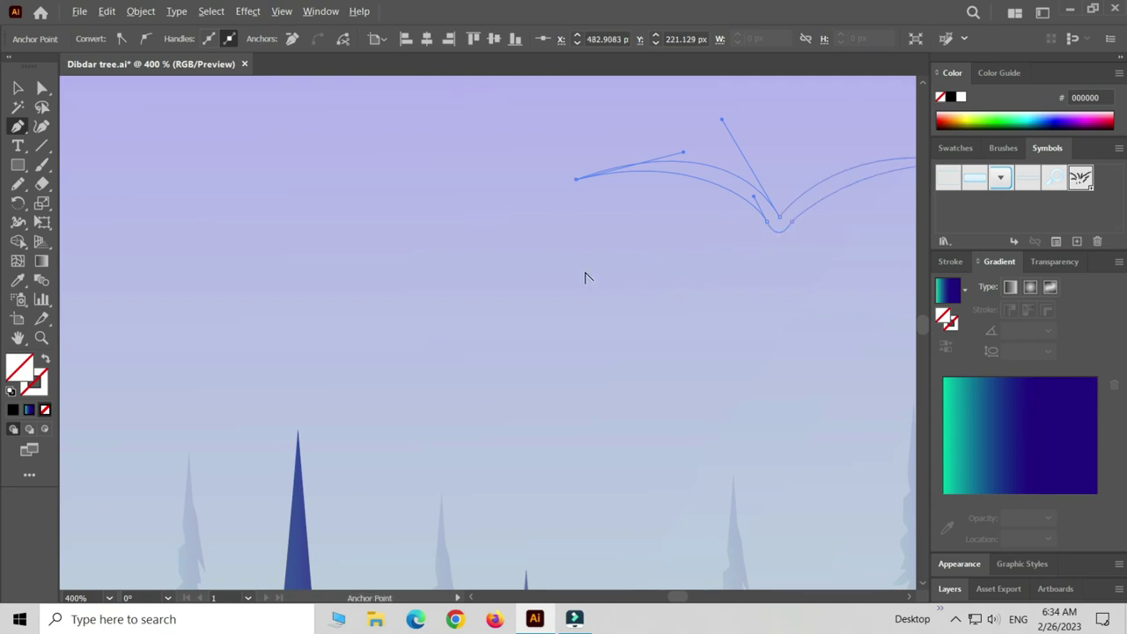
scroll(590, 280, down, 3)
scroll(585, 278, down, 2)
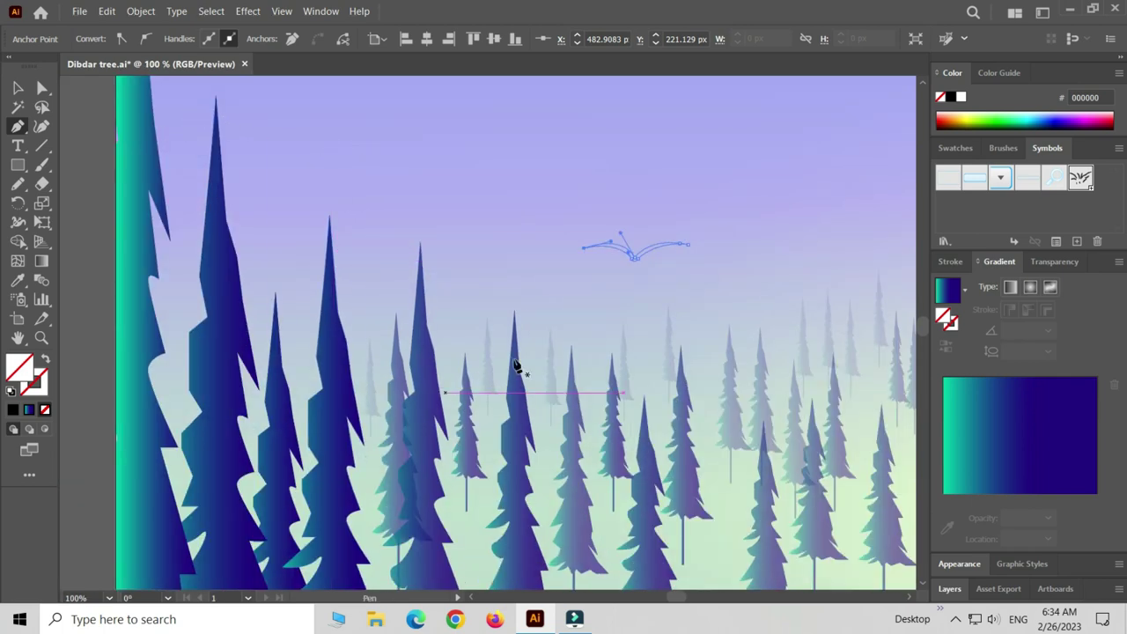
Fill the small bird with solid black and scale it narrower and flatter
click(501, 278)
key(space)
drag(561, 309, 358, 284)
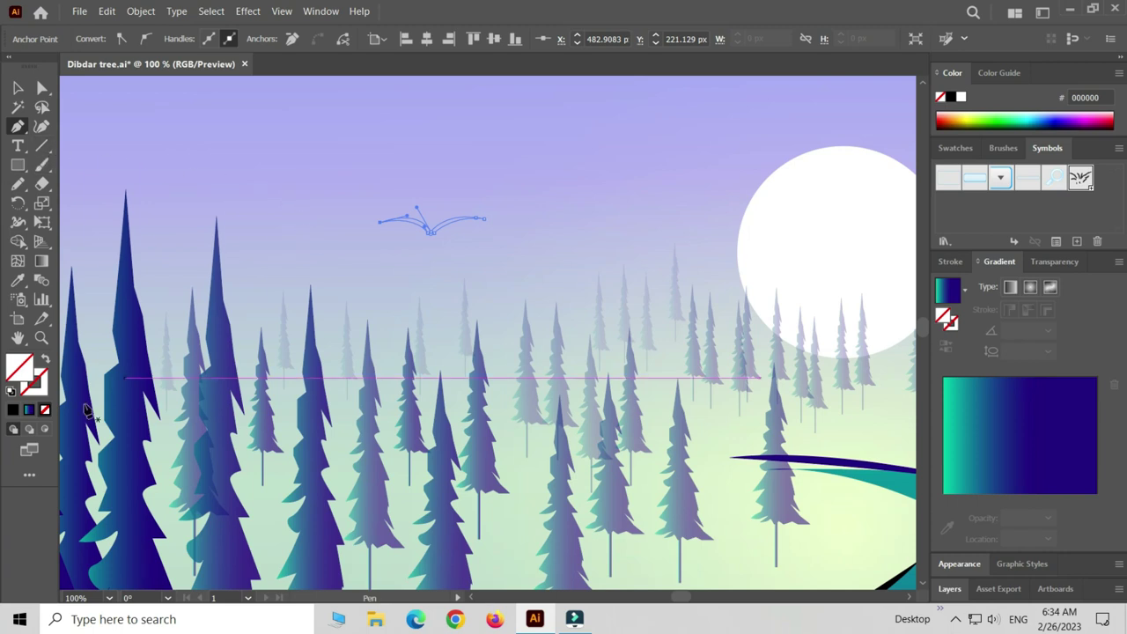
click(12, 410)
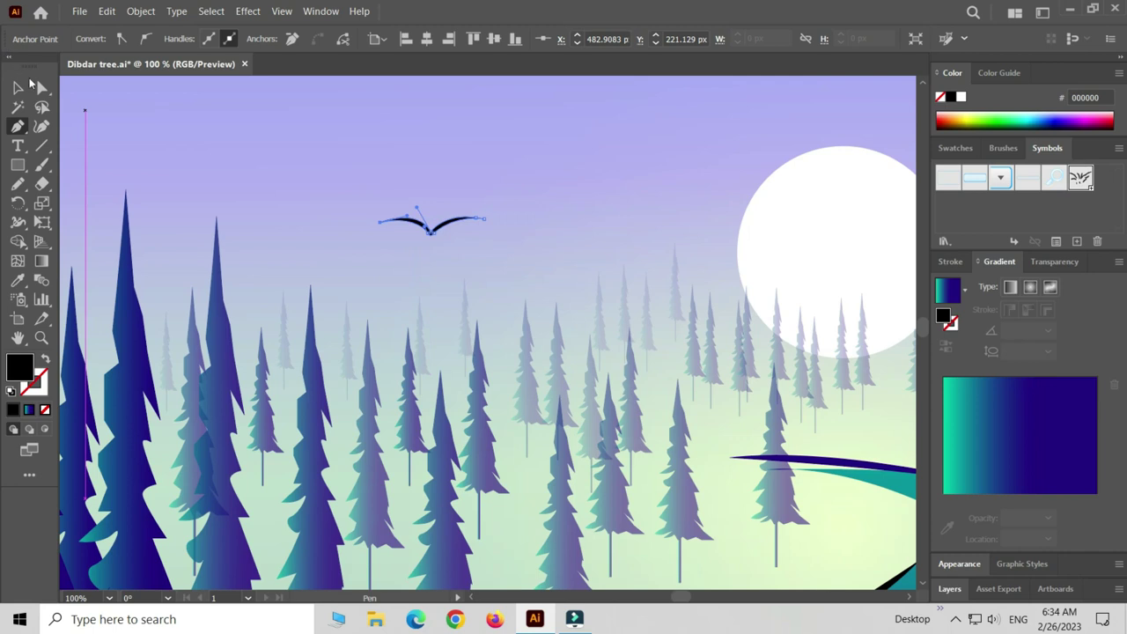
click(17, 88)
drag(432, 231, 432, 233)
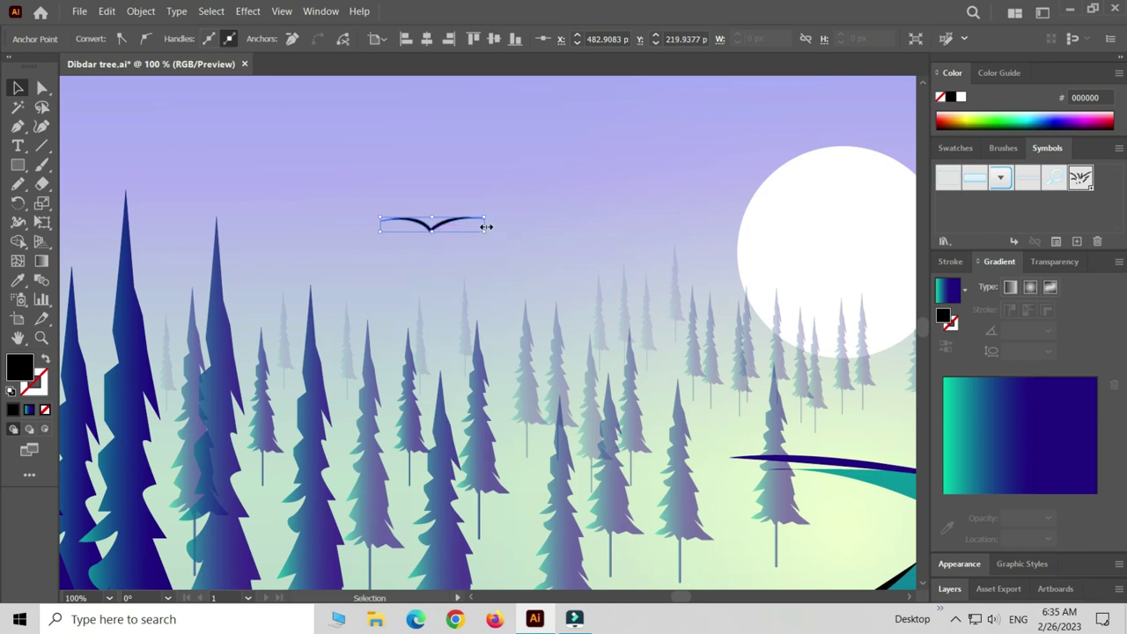
drag(485, 231, 454, 231)
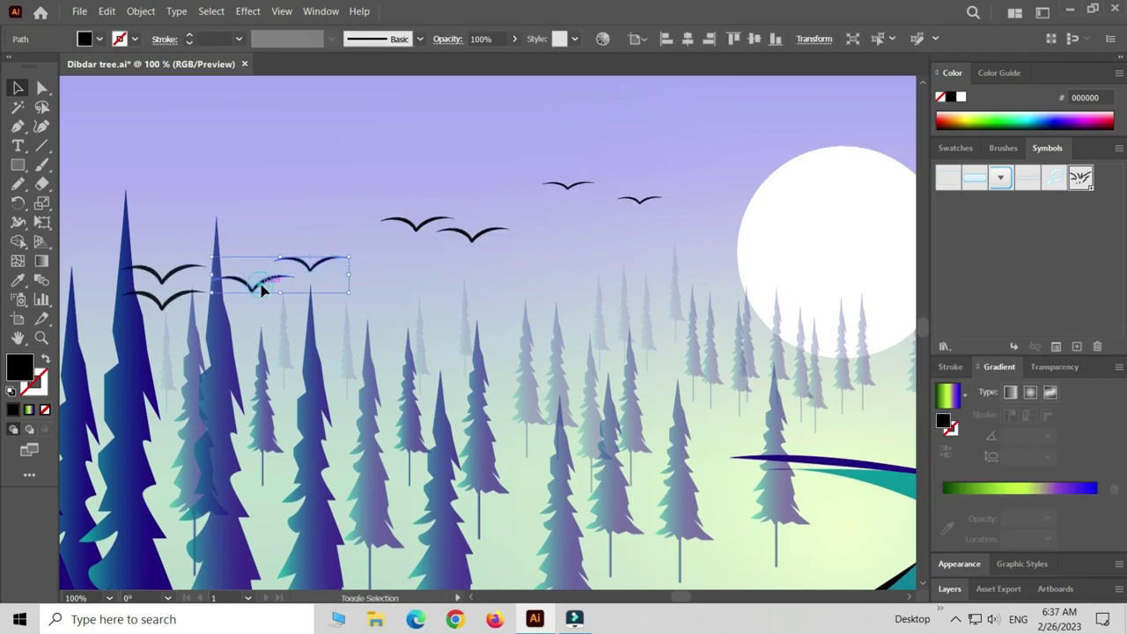
Fade one bird pair to about 80% opacity and the middle pair to about 66%
click(514, 39)
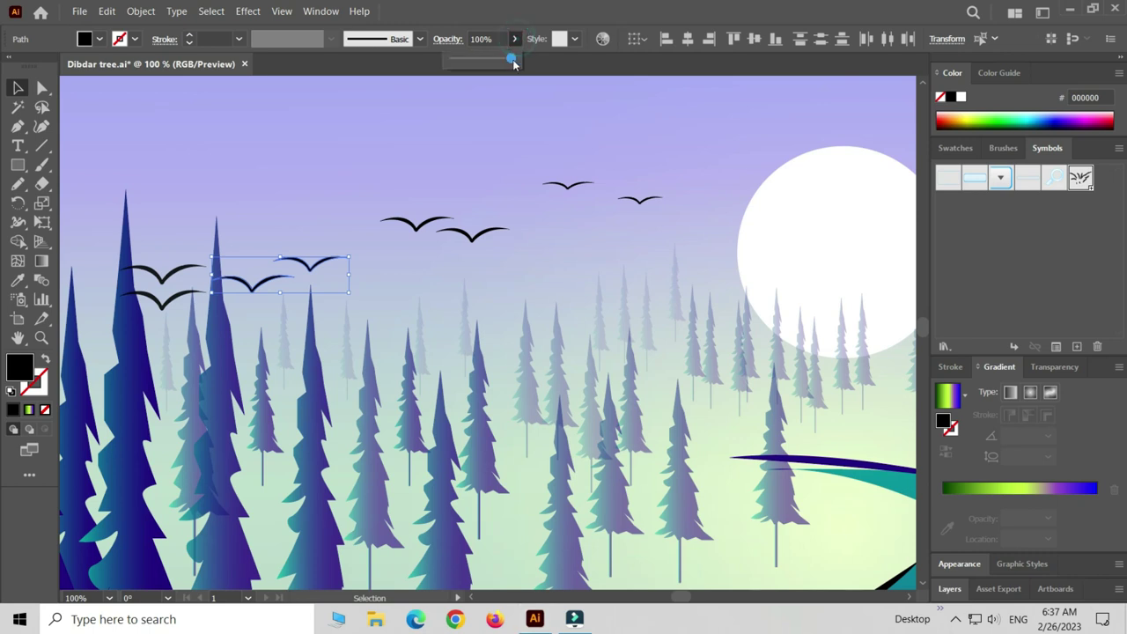
drag(513, 59, 500, 61)
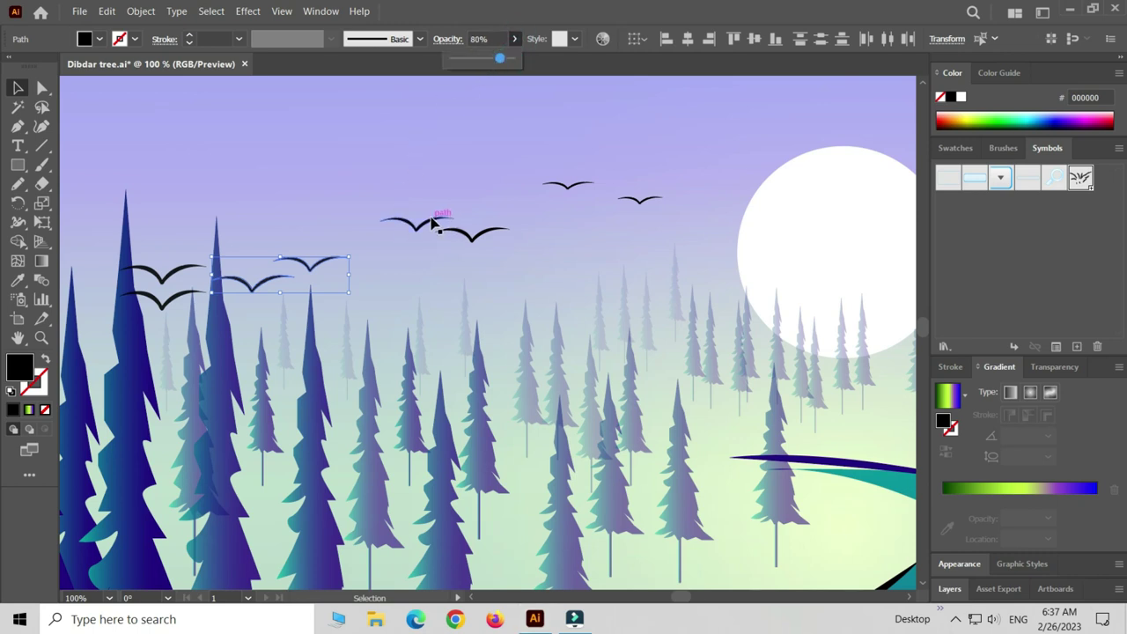
click(456, 230)
shift+click(470, 236)
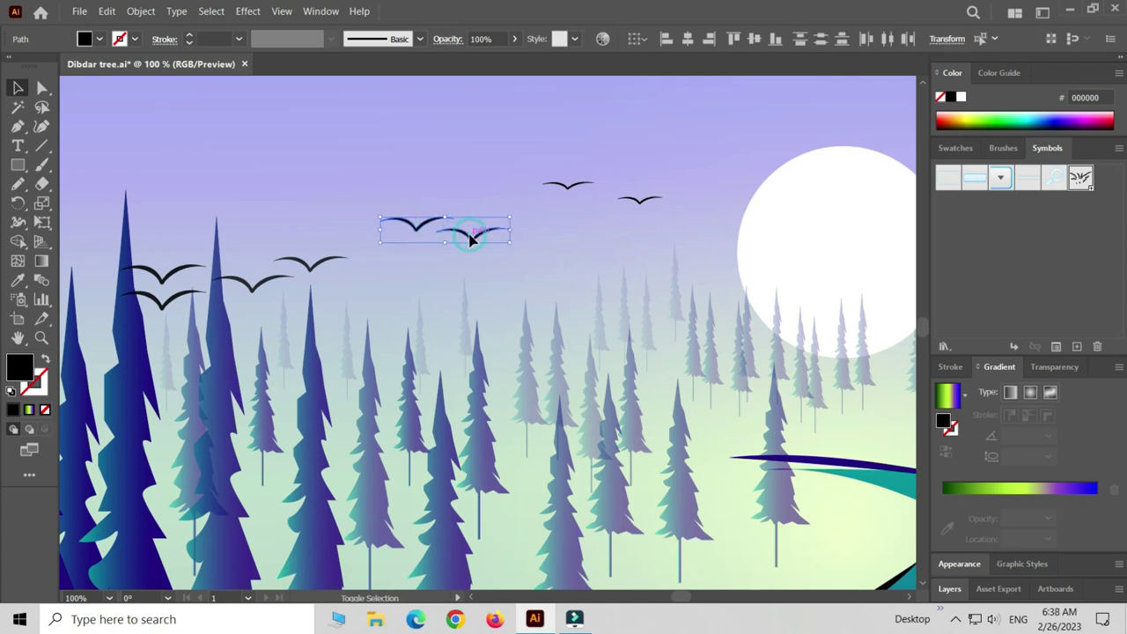
click(515, 39)
drag(513, 59, 498, 59)
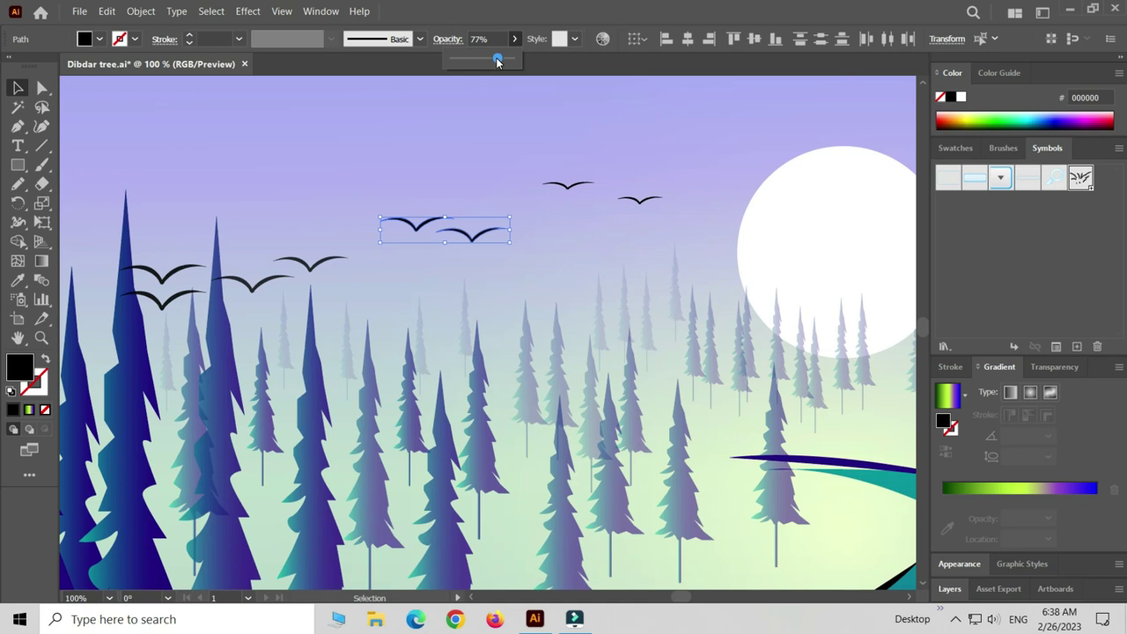
drag(498, 61, 490, 62)
click(620, 11)
drag(675, 224, 507, 166)
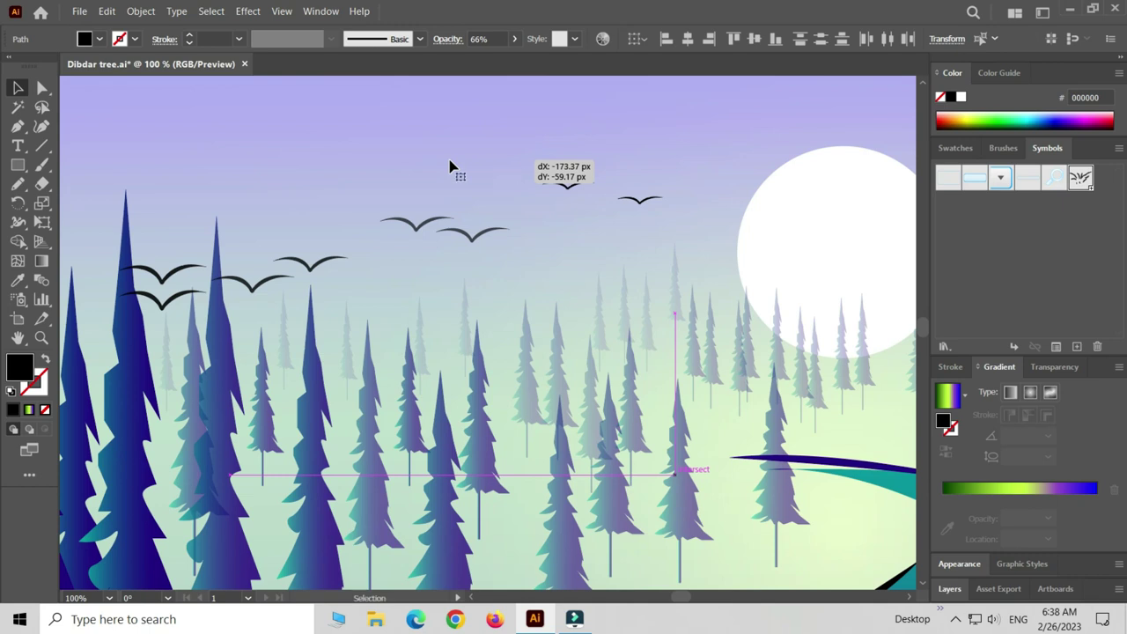
Reselect the middle bird pair and lower its opacity to 70%
click(405, 162)
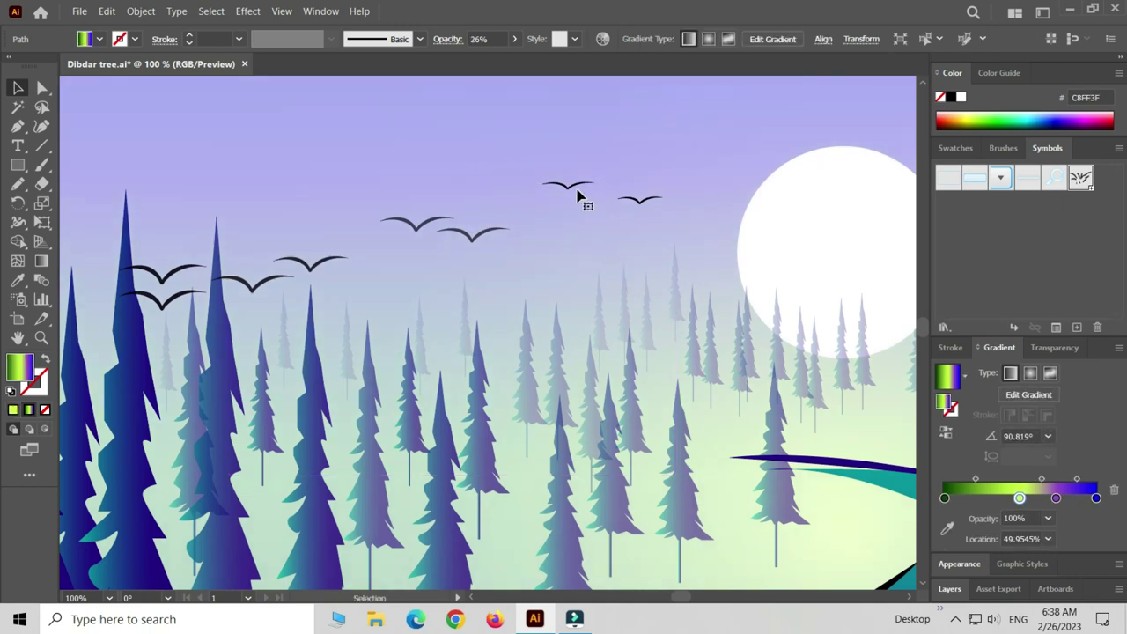
key(ctrl)
key(ctrl+z)
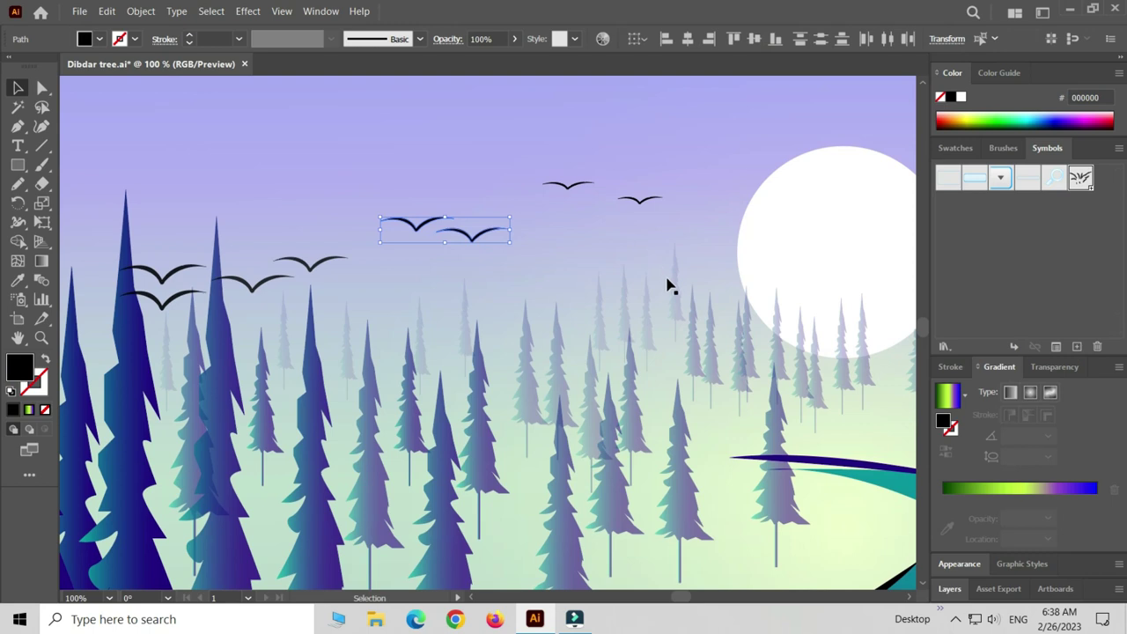
scroll(674, 291, down, 1)
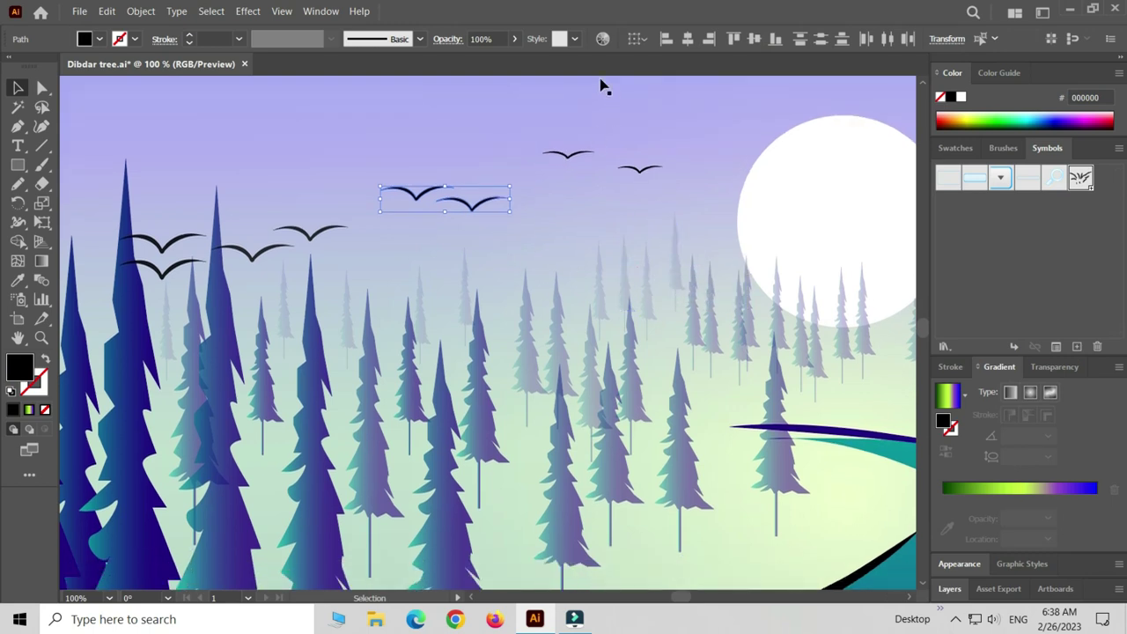
click(514, 38)
drag(515, 59, 495, 60)
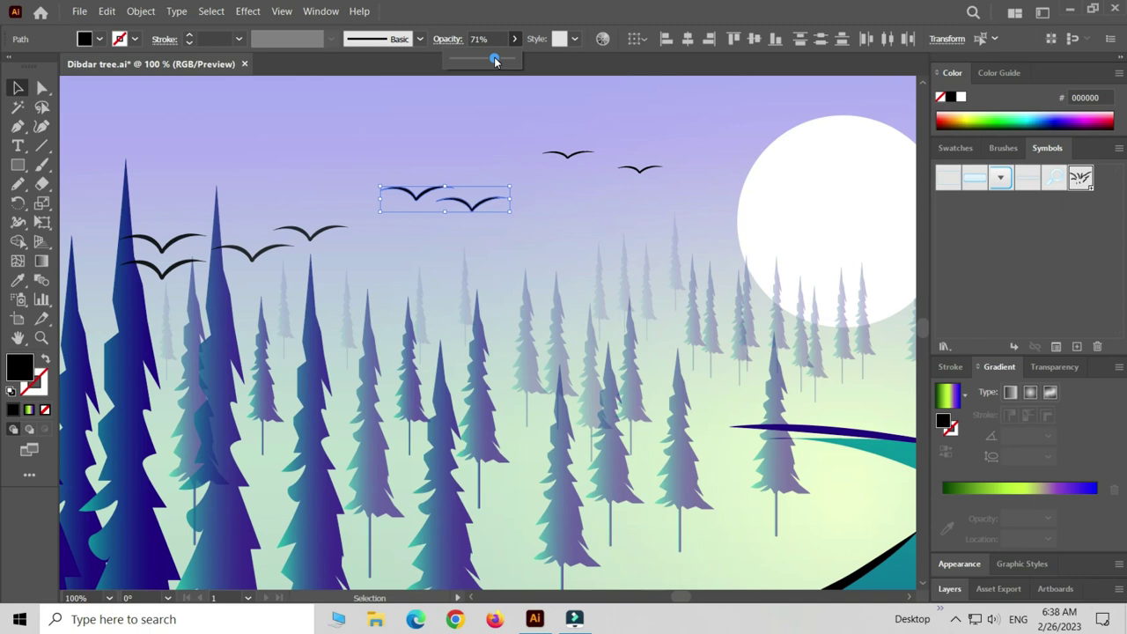
click(581, 119)
Select the two small distant birds and pan across the full landscape
click(571, 158)
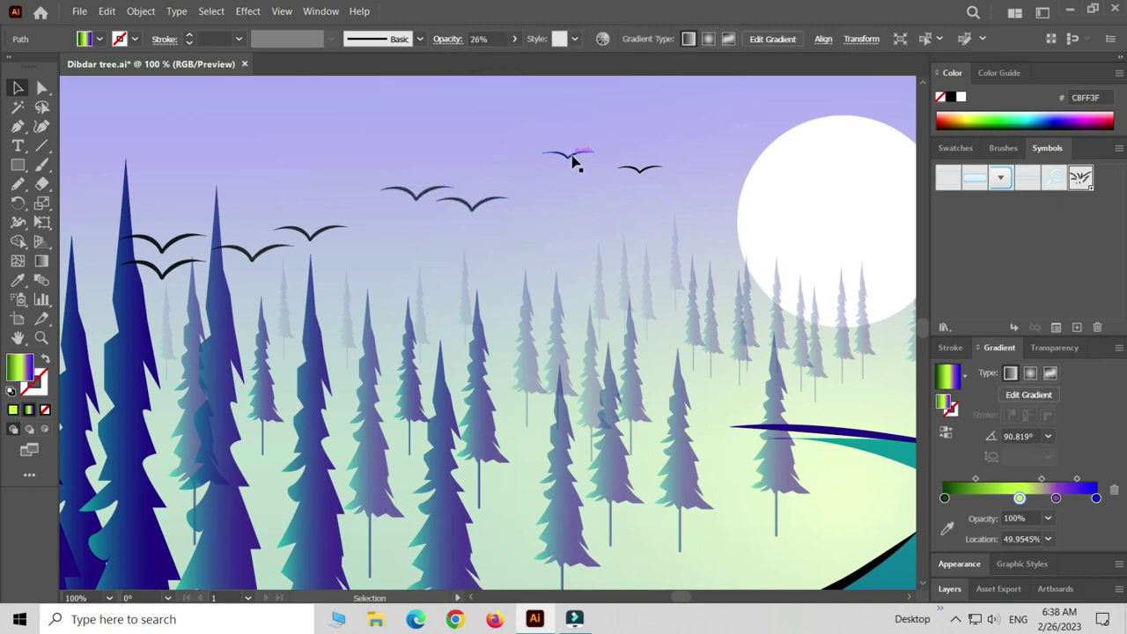
click(570, 158)
shift+click(636, 170)
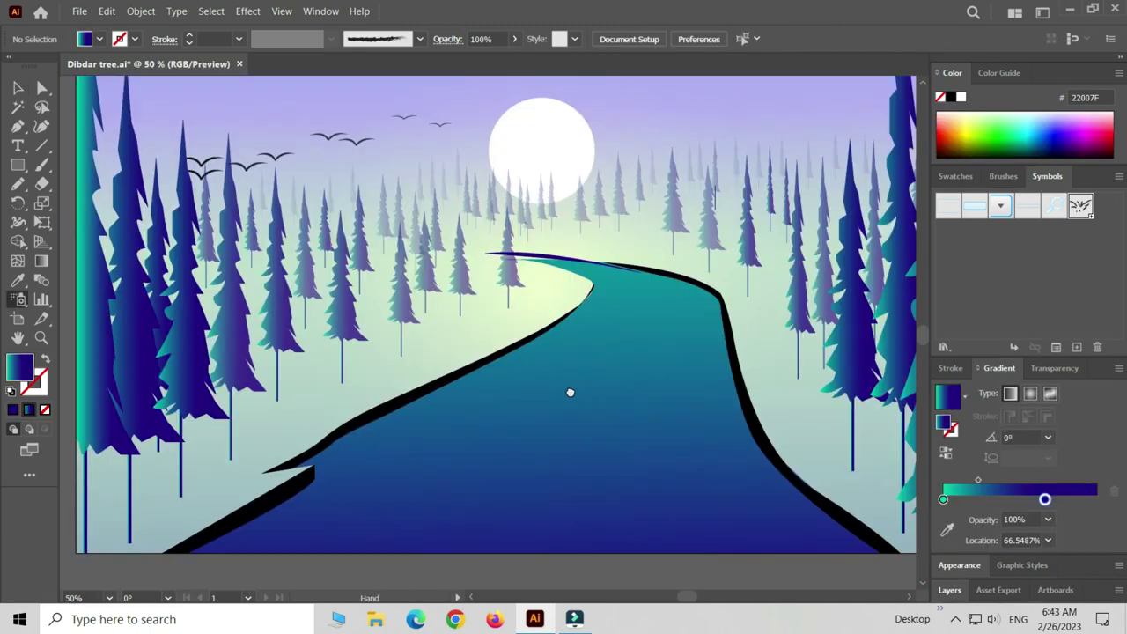
drag(568, 390, 475, 439)
Hide the interface and center the finished forest landscape full screen, zoomed in slightly
key(space)
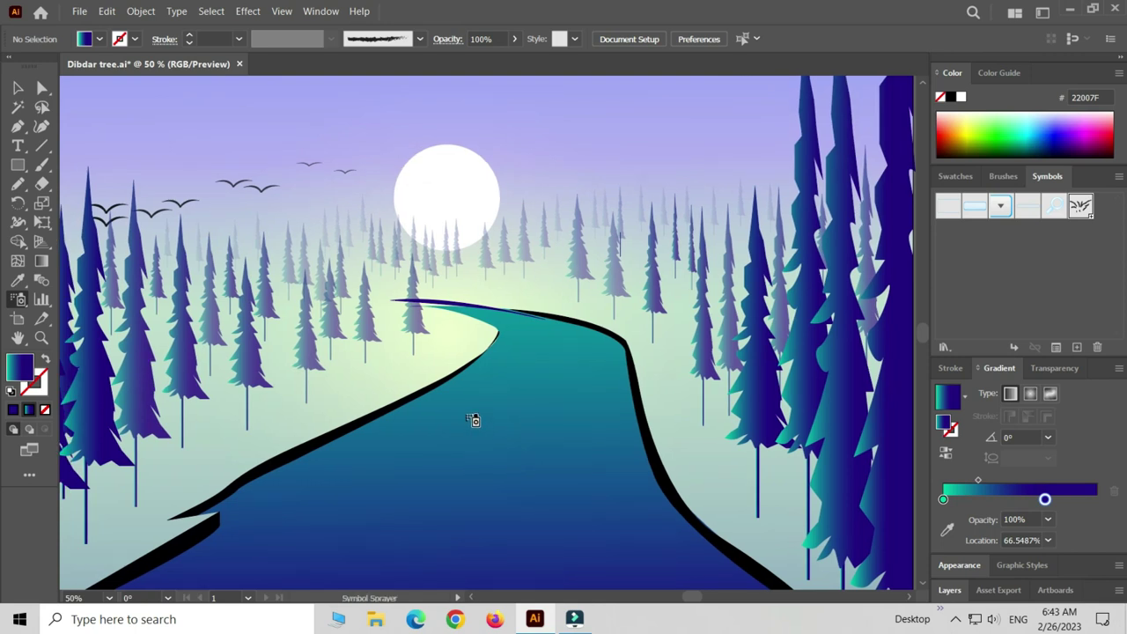
key(f)
key(f)
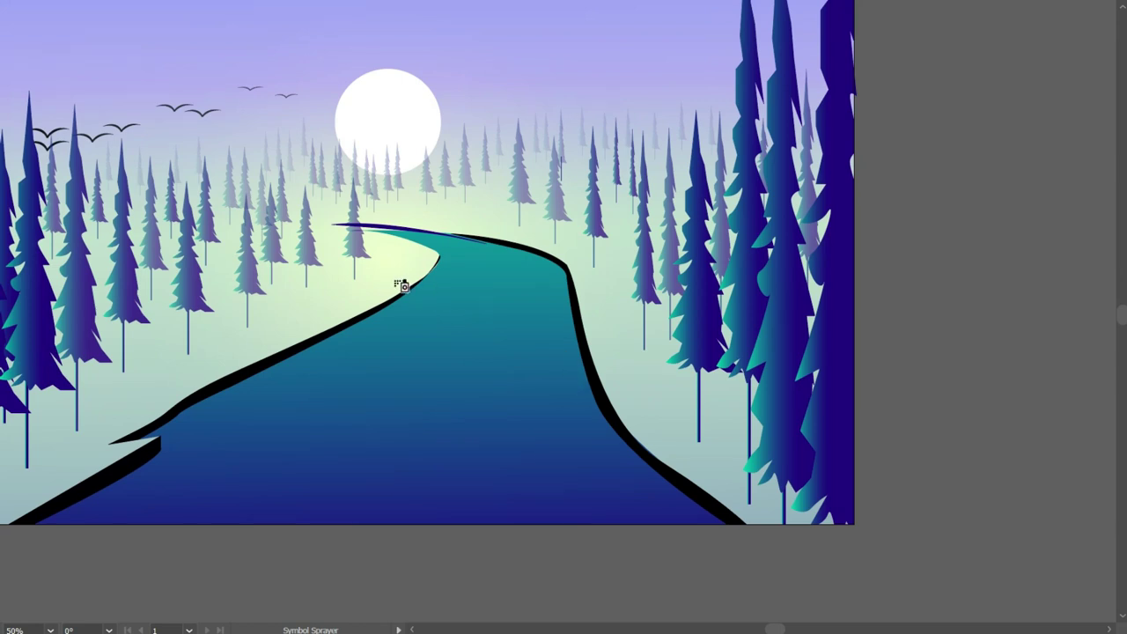
drag(406, 284, 557, 331)
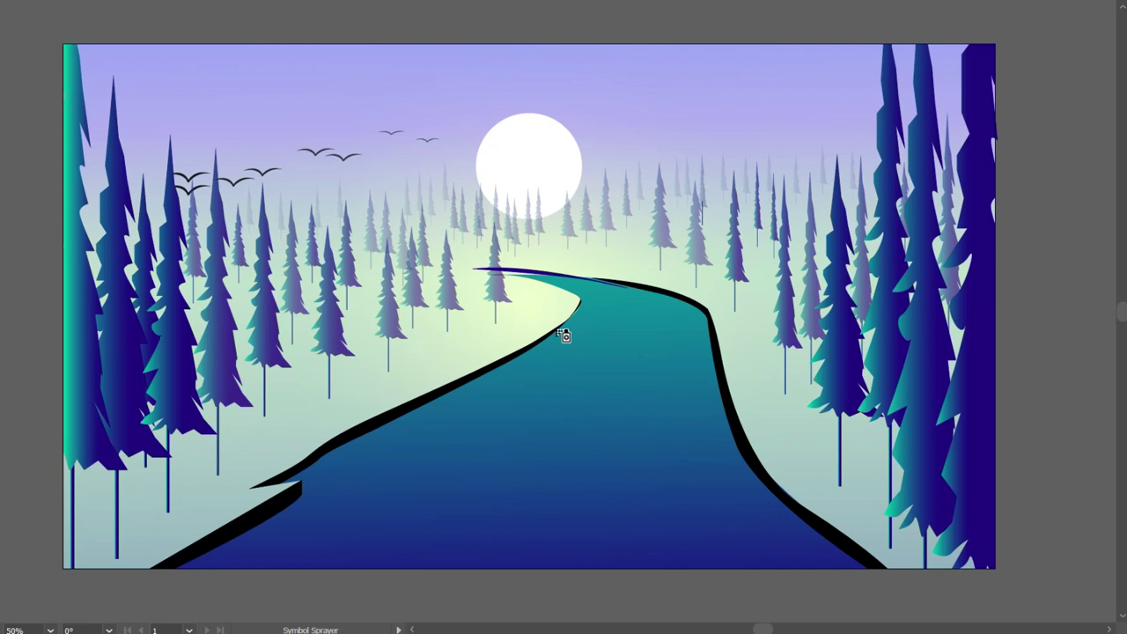
scroll(563, 334, up, 1)
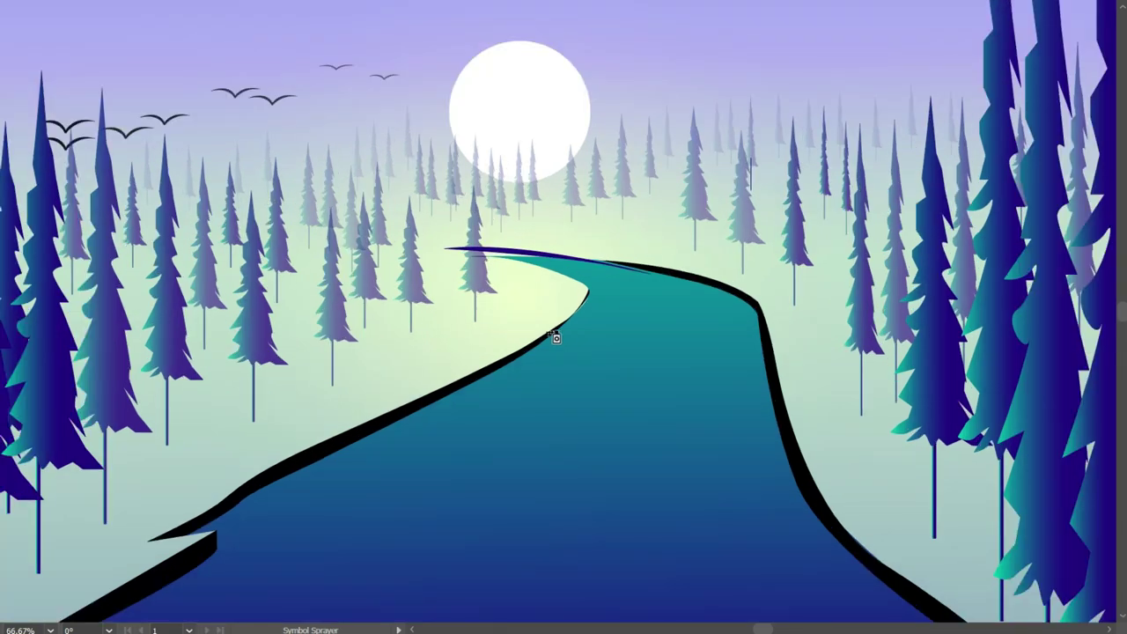